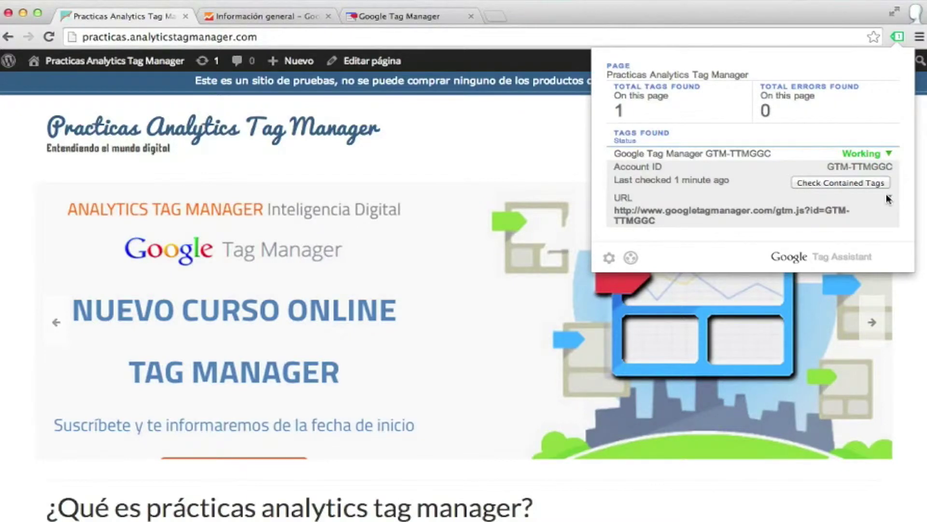
# In Google Analytics, open the administration settings of the Practicas property and copy its tracking ID.
pyautogui.click(516, 150)
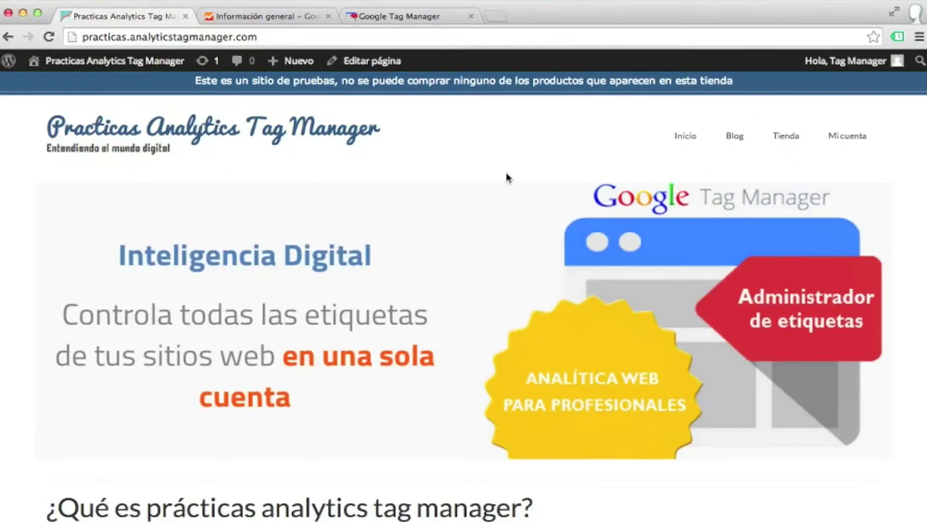
pyautogui.click(284, 17)
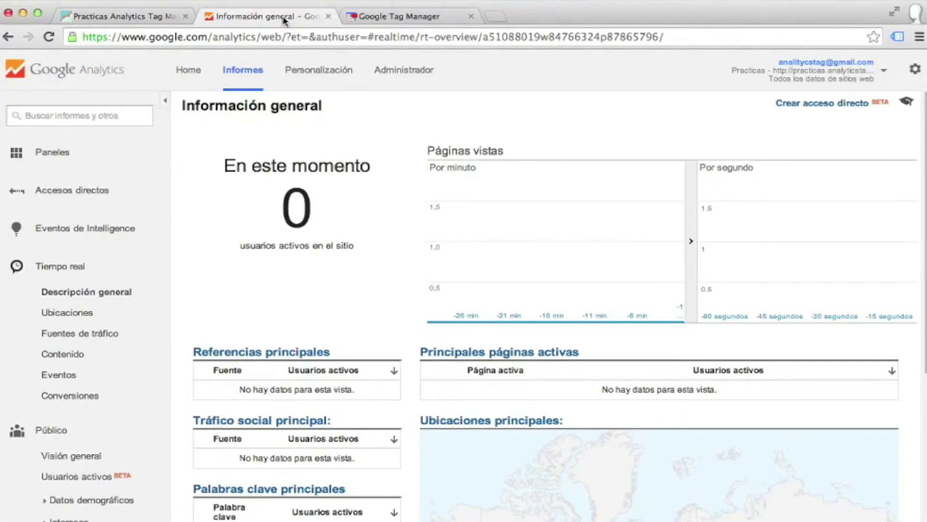
pyautogui.click(409, 71)
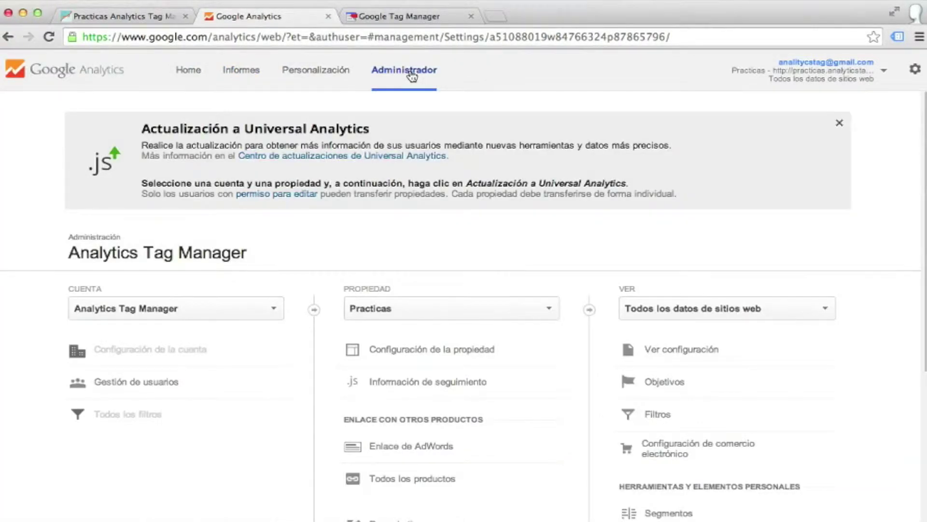
pyautogui.scroll(-3, 411, 268)
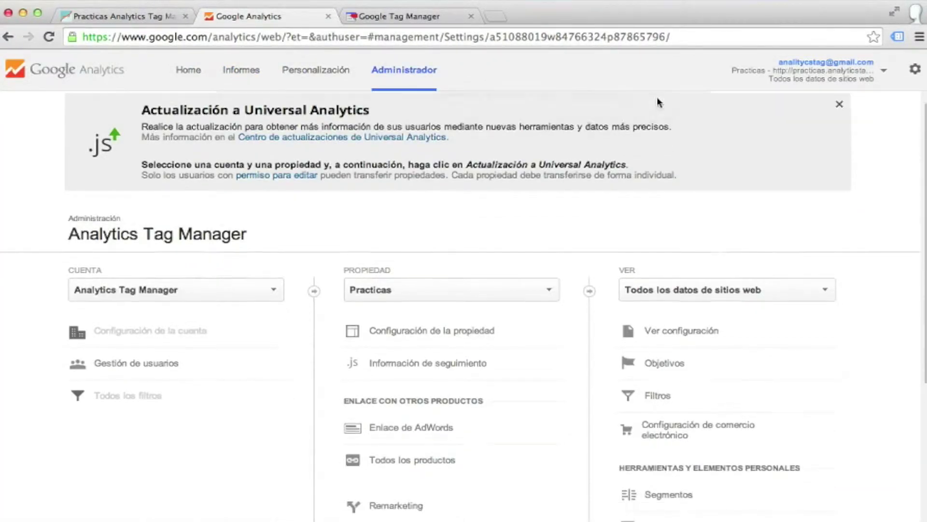
pyautogui.click(411, 251)
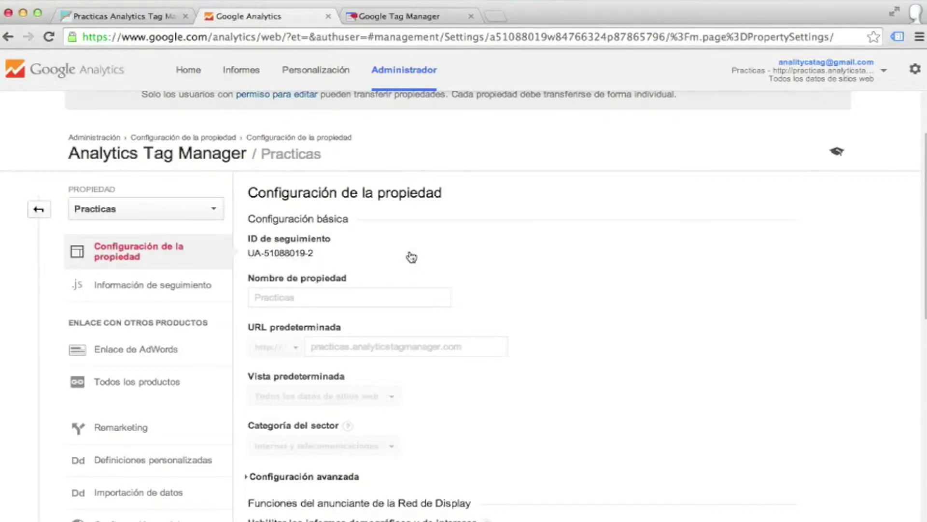
pyautogui.moveTo(320, 253); pyautogui.dragTo(249, 251)
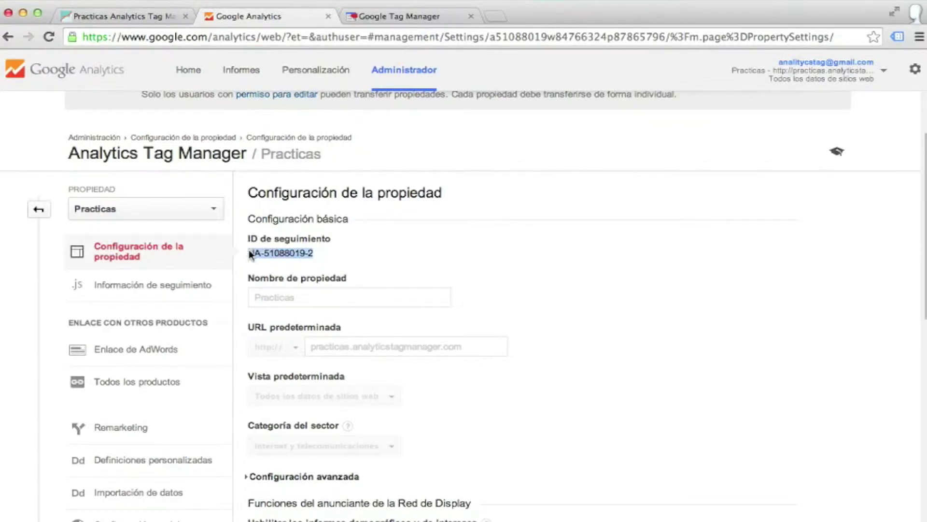
pyautogui.rightClick(249, 252)
pyautogui.click(314, 259)
# Switch to Google Tag Manager, postpone adding tags and start a new macro in the Practicas container.
pyautogui.click(385, 23)
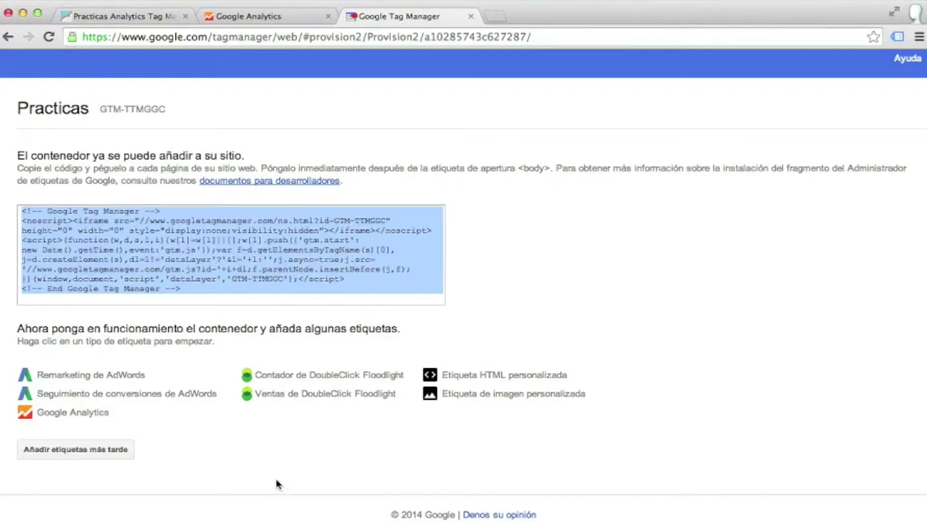
pyautogui.click(84, 456)
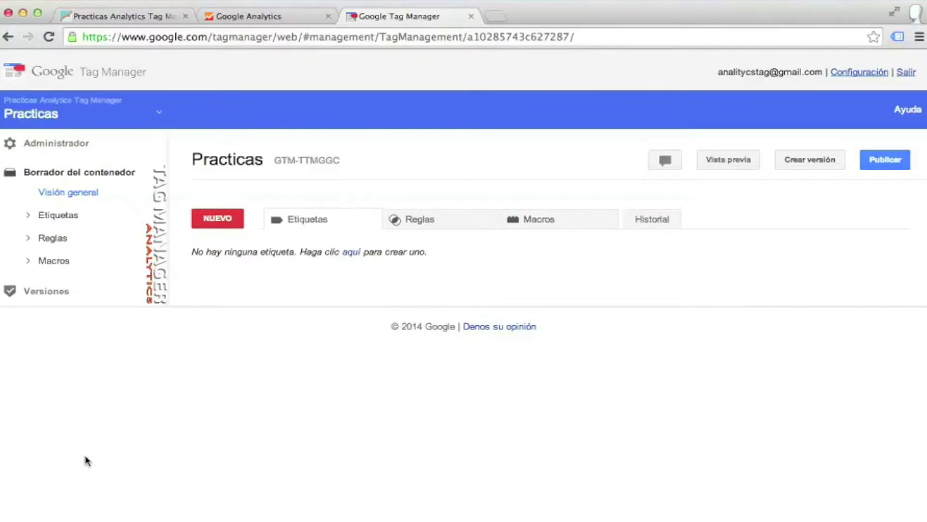
pyautogui.click(218, 220)
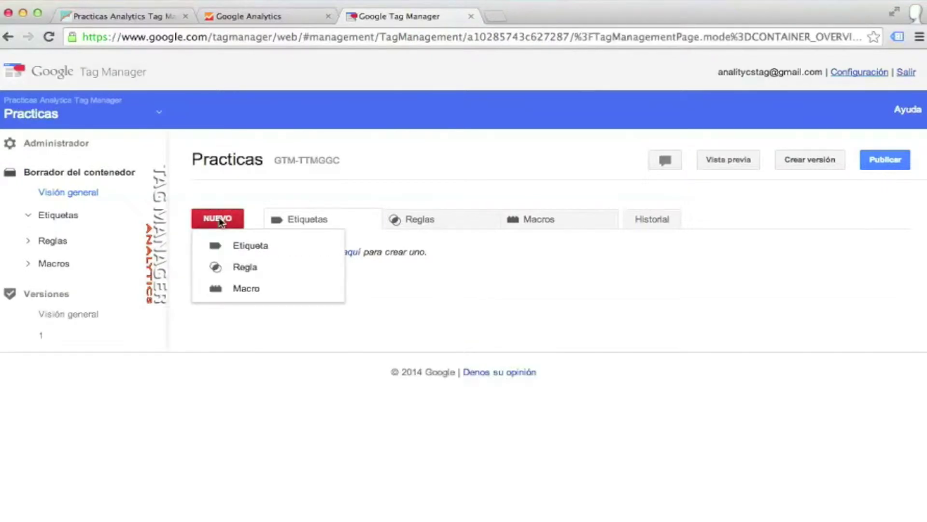
pyautogui.click(239, 288)
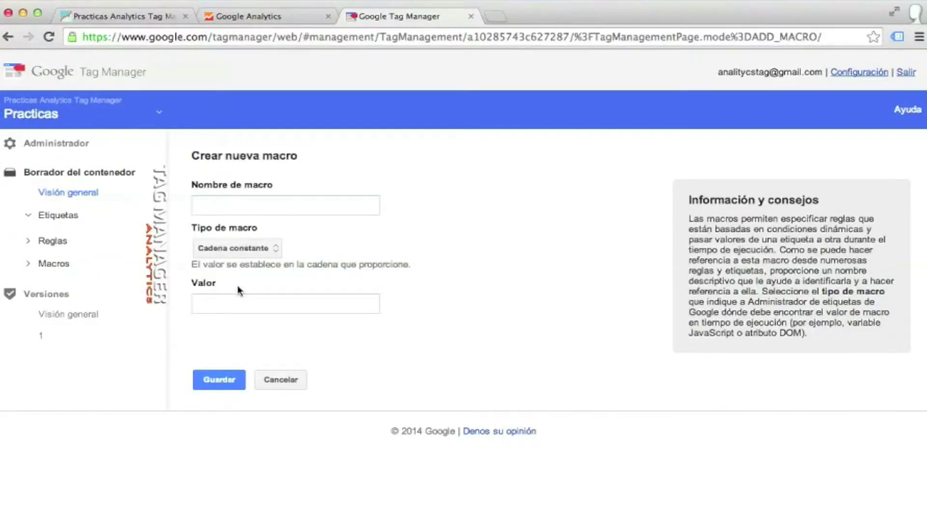
pyautogui.click(230, 251)
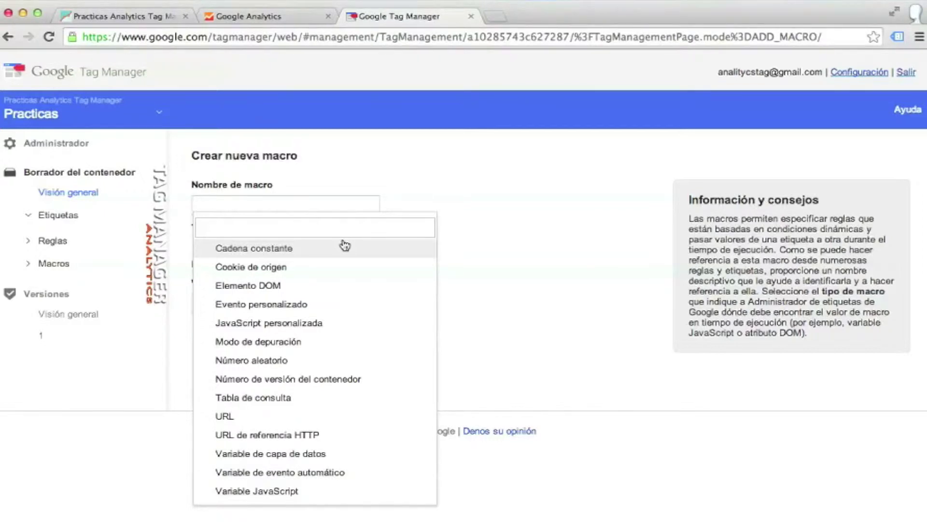
pyautogui.click(555, 212)
# Save the constant string macro as UA with the copied tracking ID as its value, and check it in the macro list.
pyautogui.click(252, 208)
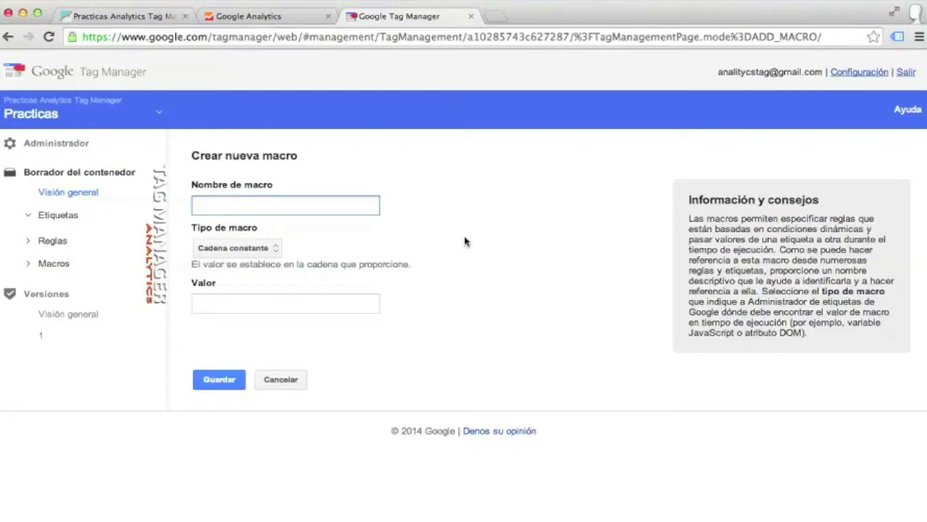
pyautogui.write('UA')
pyautogui.click(253, 303)
pyautogui.press('super+v')
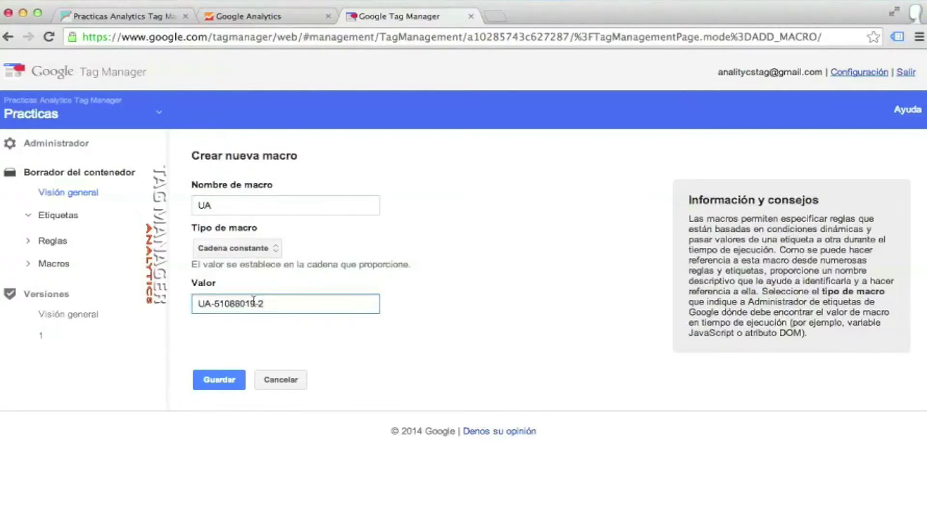
pyautogui.click(218, 381)
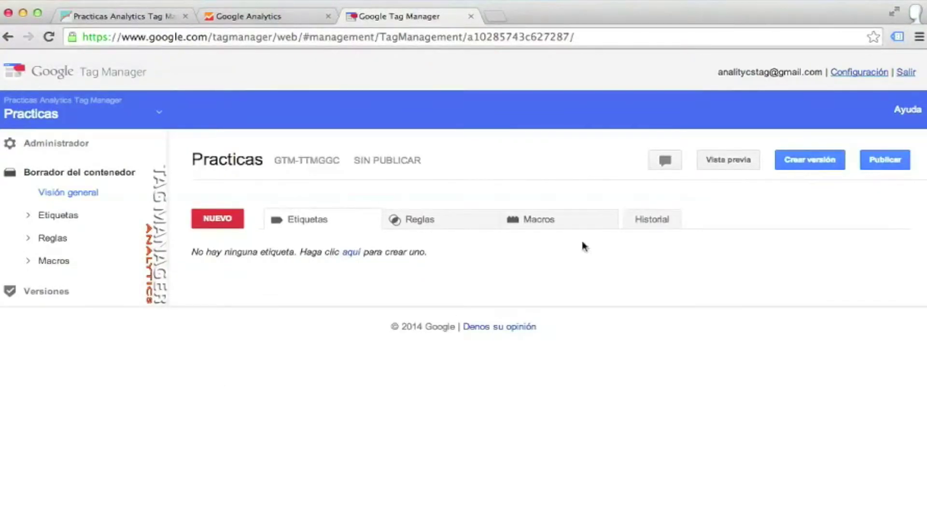
pyautogui.click(547, 225)
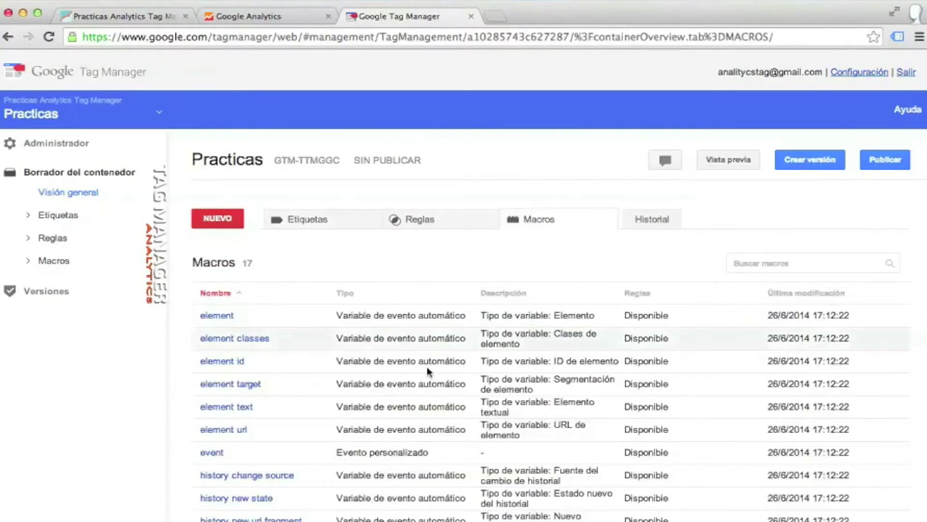
pyautogui.scroll(-5, 427, 366)
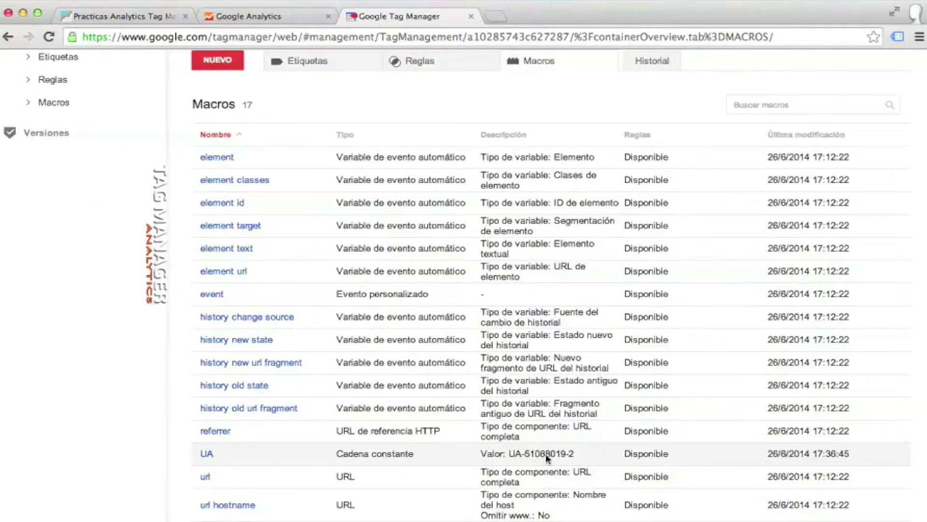
pyautogui.scroll(5, 767, 462)
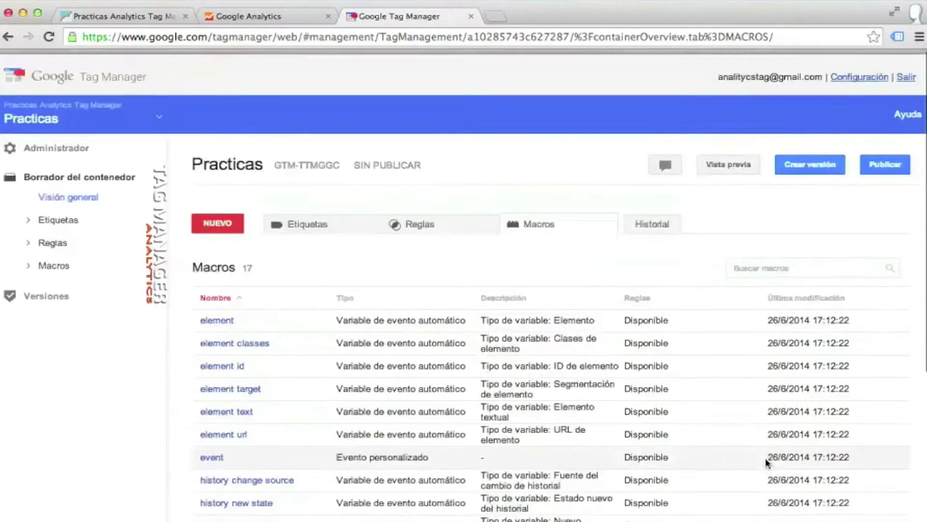
# Start a new tag in the container draft and name it GA-Seguimiento-páginas.
pyautogui.click(62, 193)
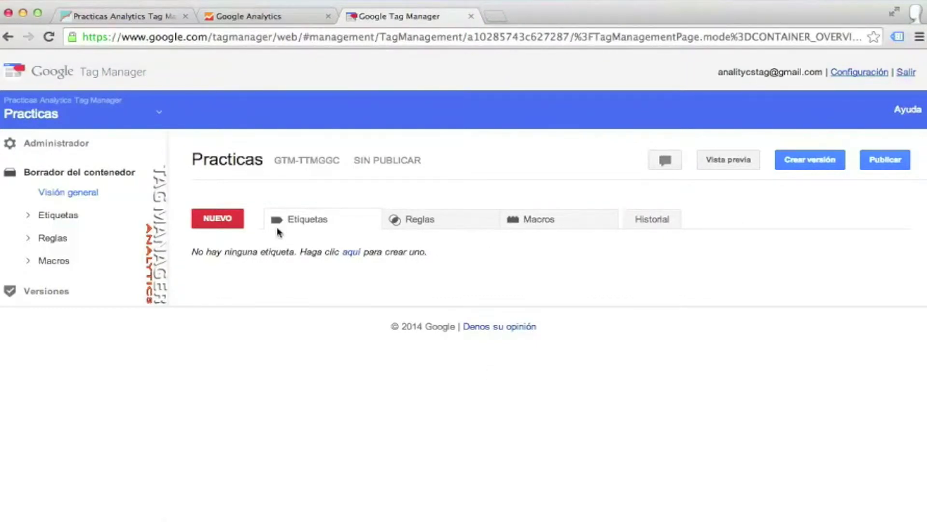
pyautogui.click(219, 218)
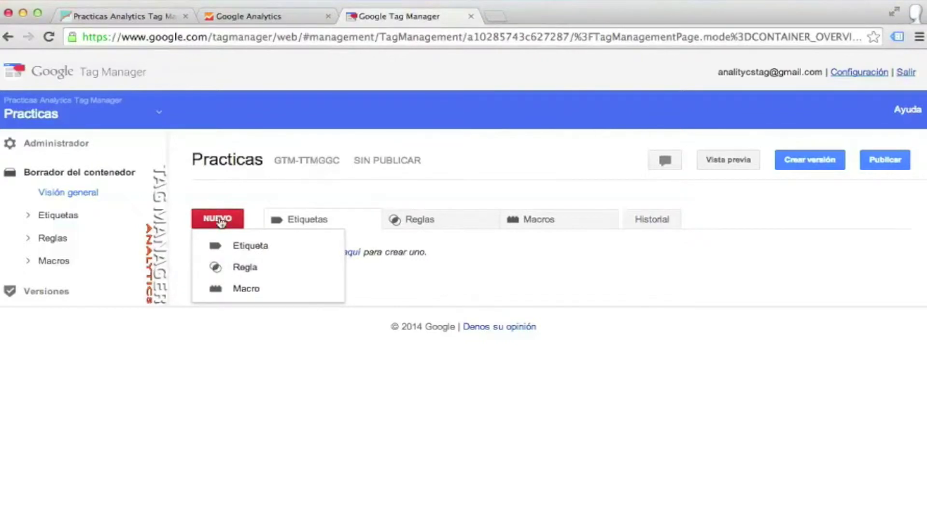
pyautogui.click(227, 247)
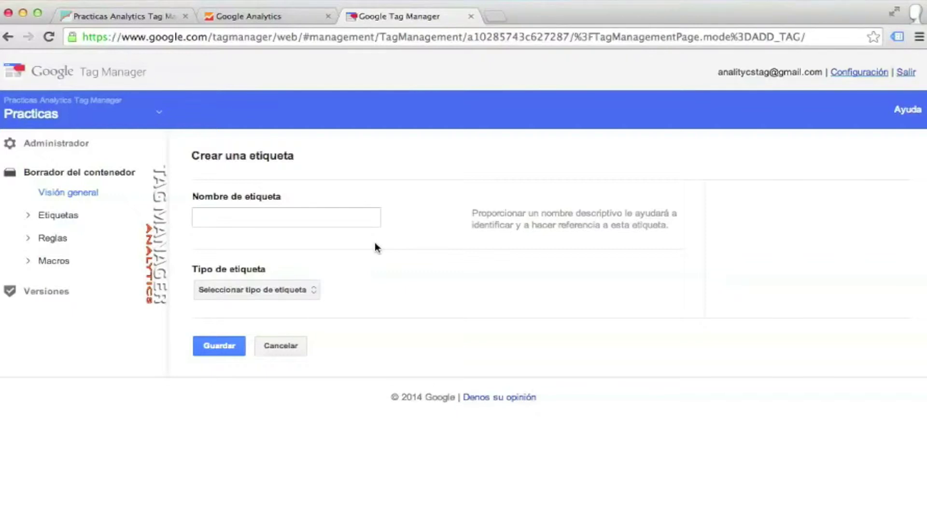
pyautogui.click(263, 207)
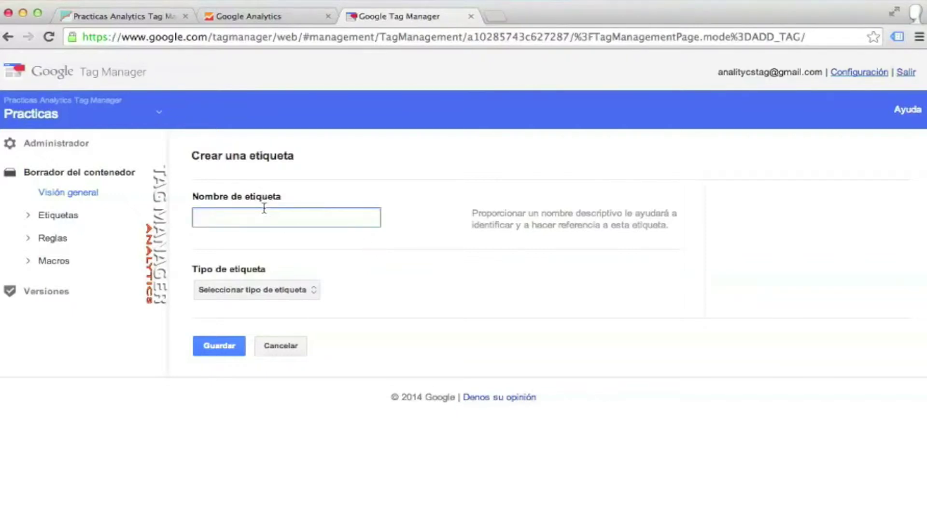
pyautogui.write('GA-Seguimiento-páginas')
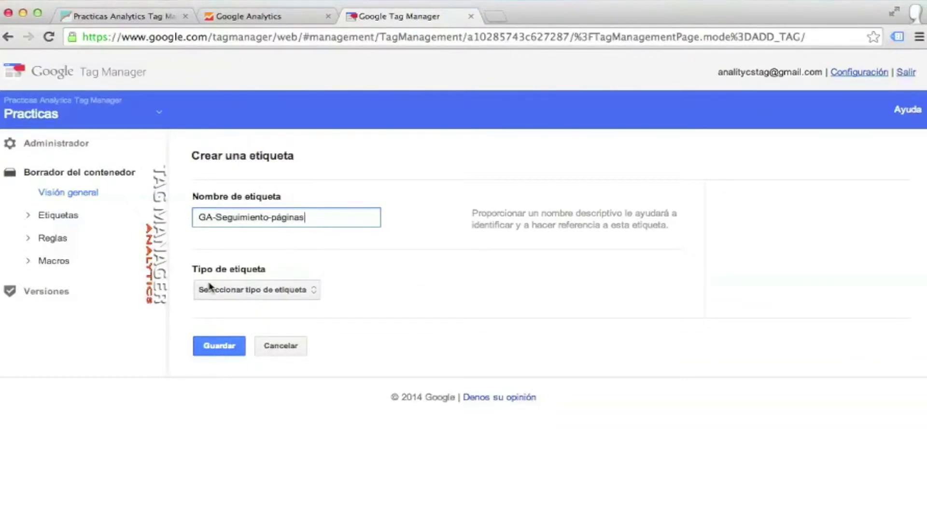
# Set the tag type to Universal Analytics from the Google Analytics group.
pyautogui.click(306, 289)
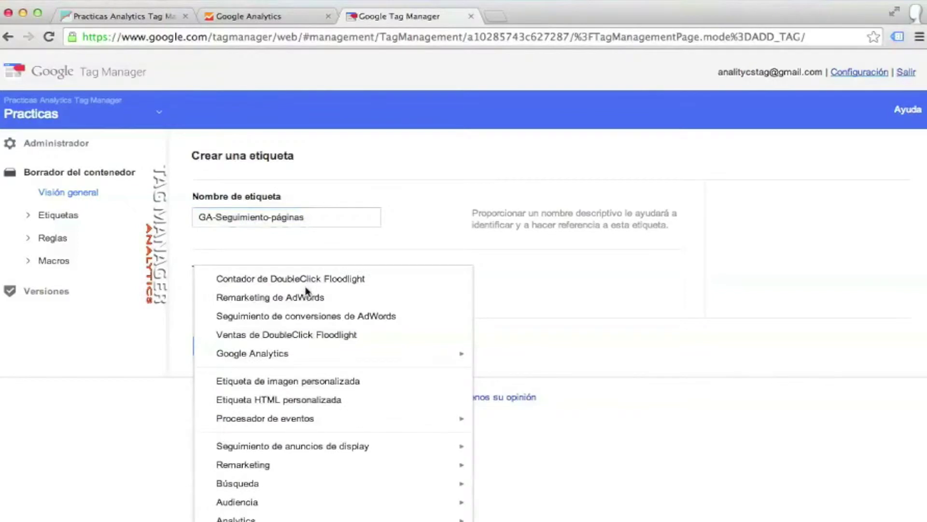
pyautogui.scroll(-1, 306, 289)
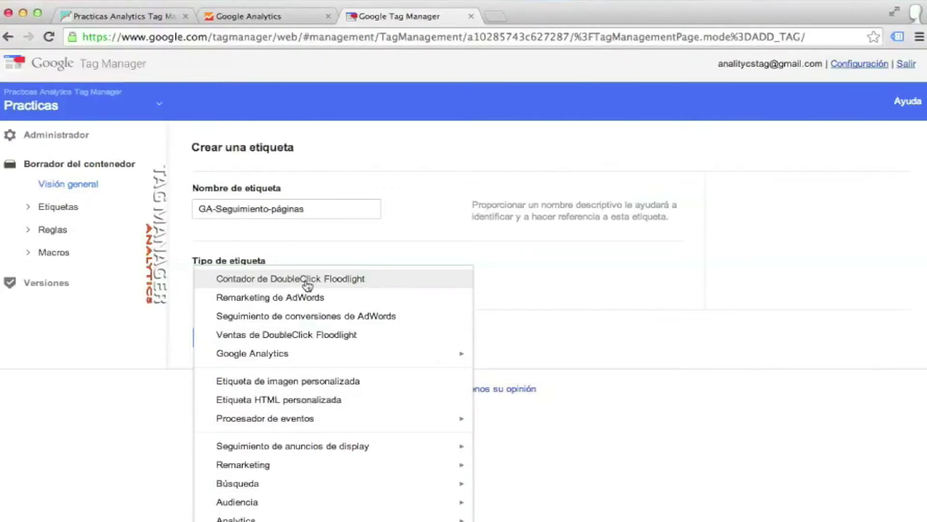
pyautogui.moveTo(277, 357)
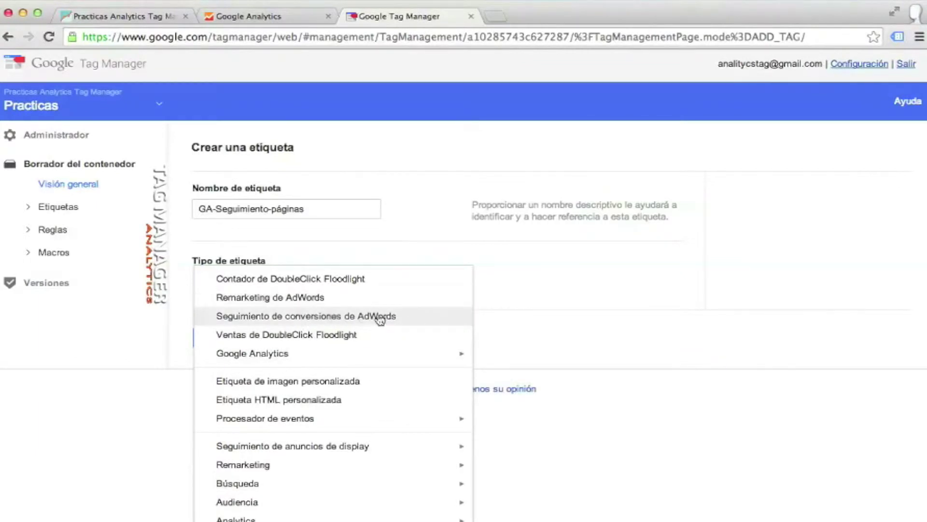
pyautogui.moveTo(352, 365)
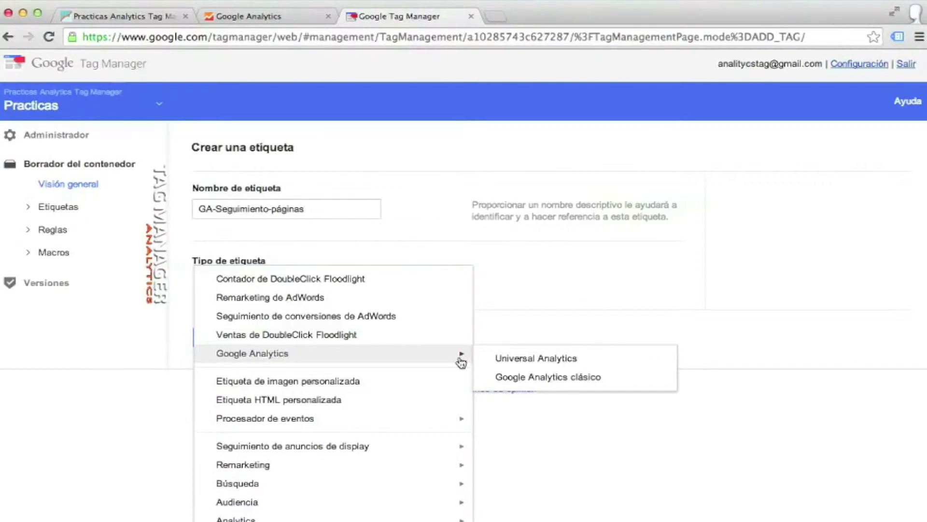
pyautogui.click(536, 360)
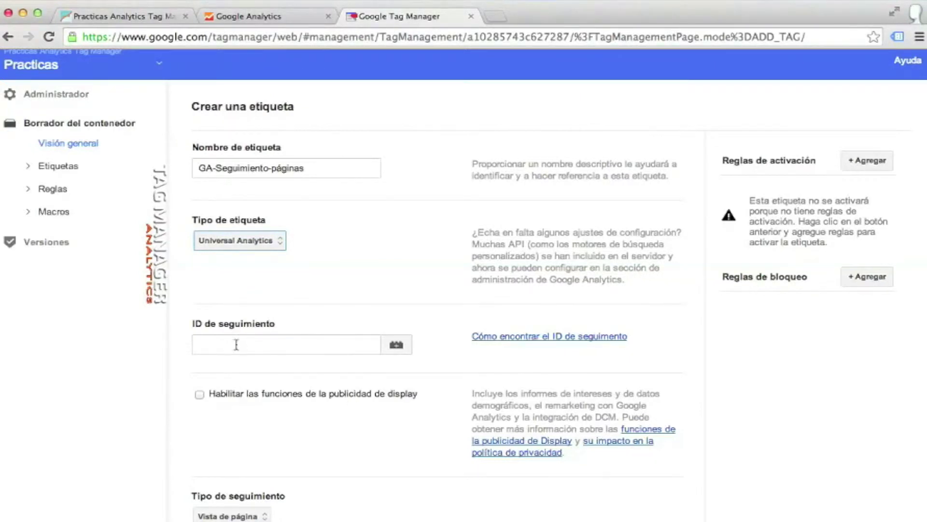
# Fill the tag's tracking ID with the {{UA}} macro.
pyautogui.click(236, 344)
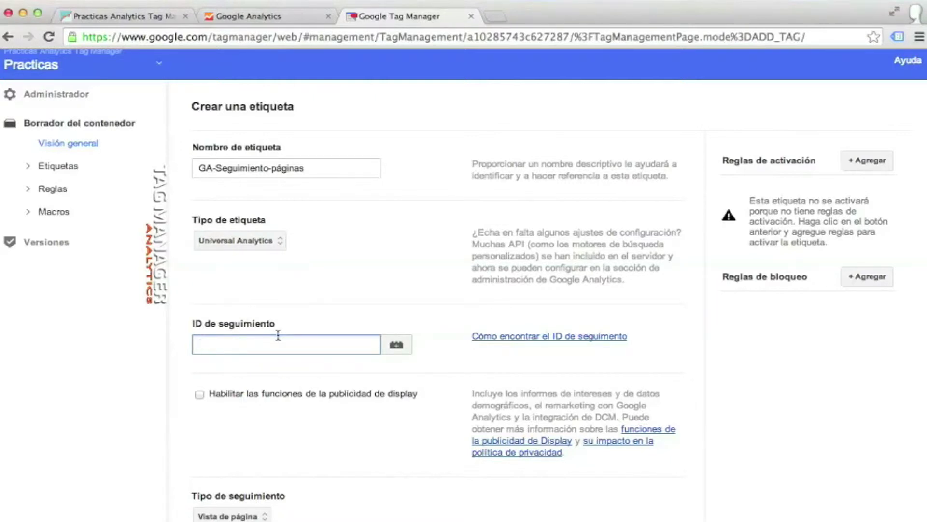
pyautogui.click(397, 345)
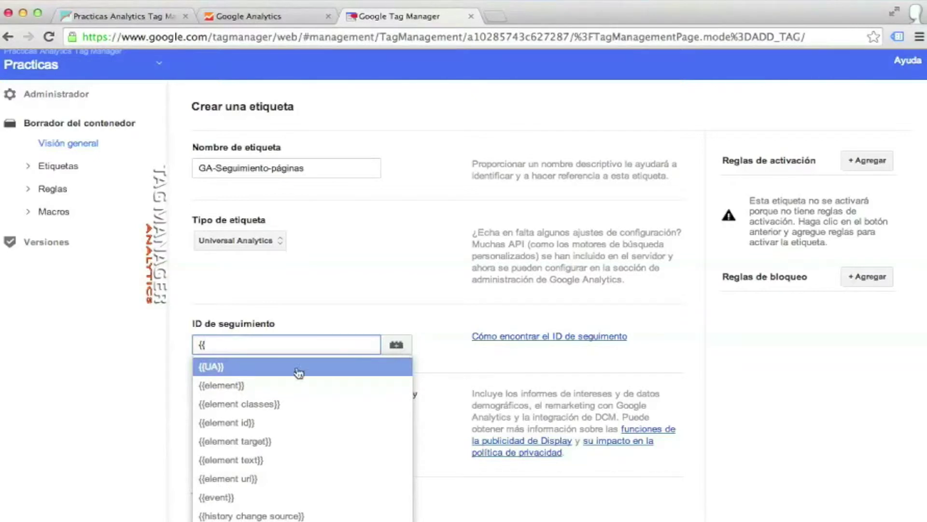
pyautogui.click(214, 372)
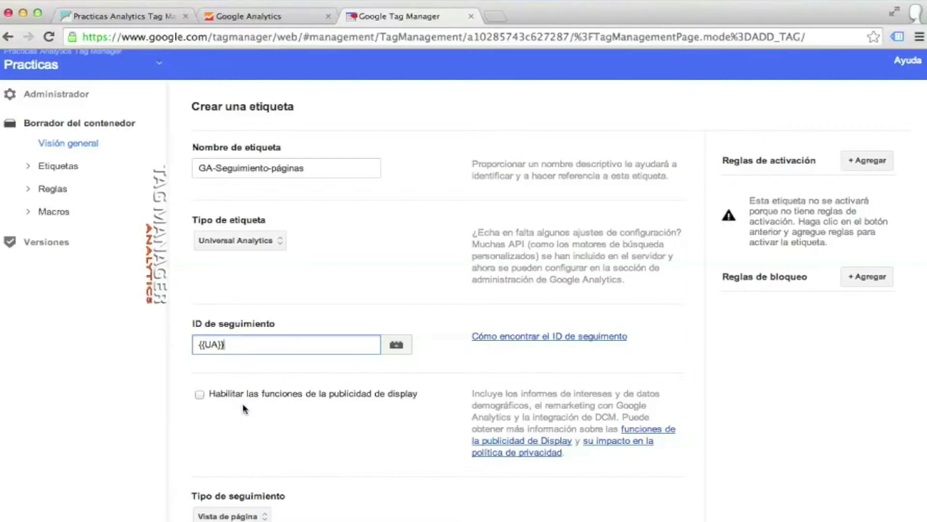
pyautogui.scroll(-3, 245, 408)
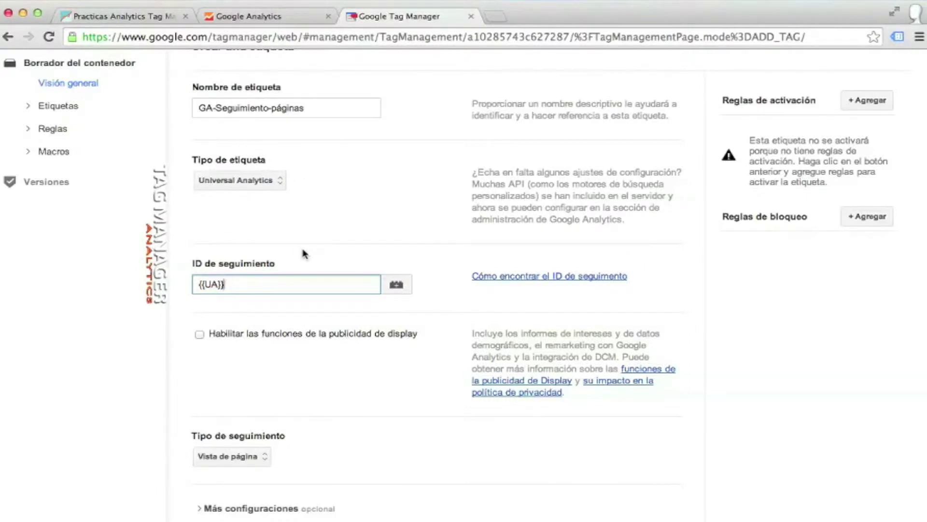
# In Google Analytics, examine which demographics and interests reports the audience section offers.
pyautogui.click(259, 19)
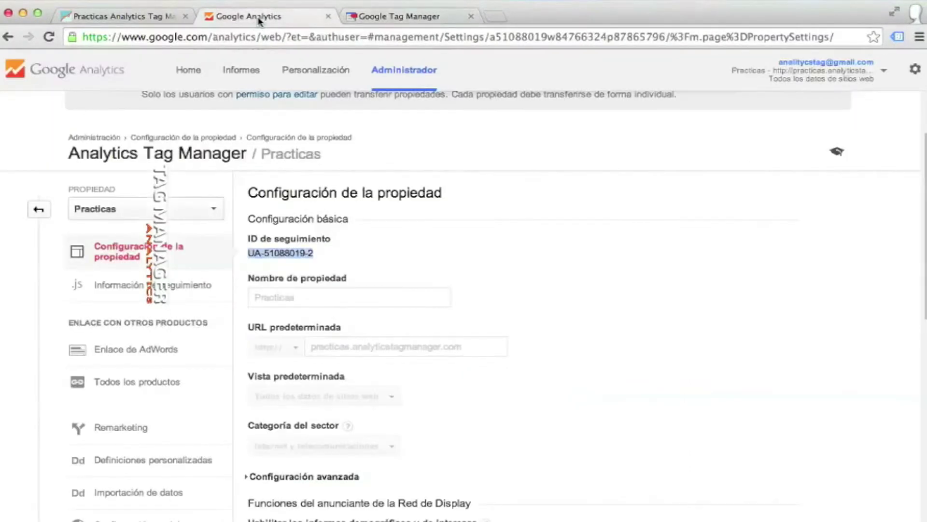
pyautogui.click(243, 71)
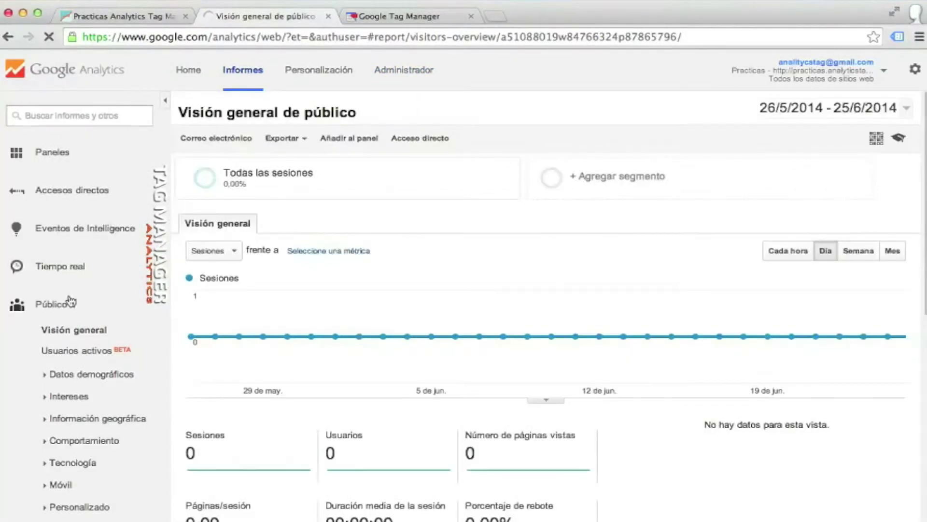
pyautogui.click(46, 374)
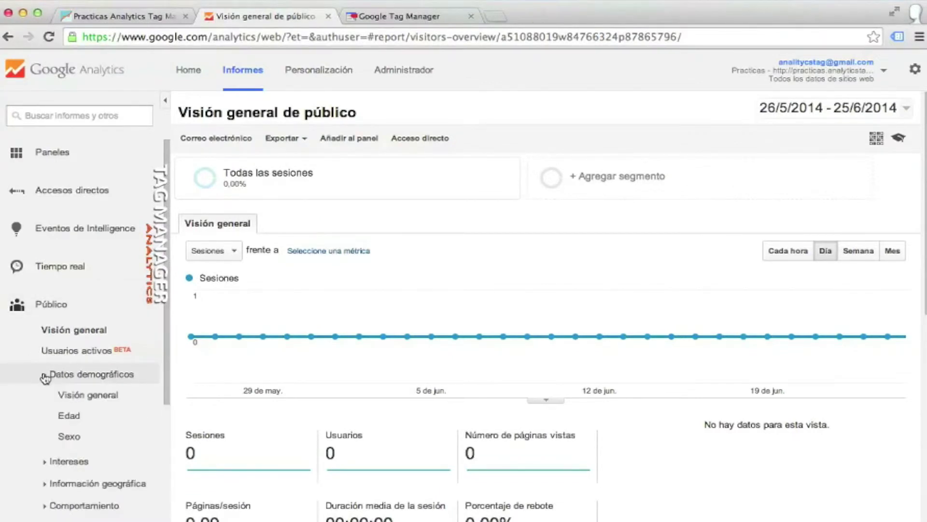
pyautogui.click(49, 463)
pyautogui.scroll(-2, 50, 465)
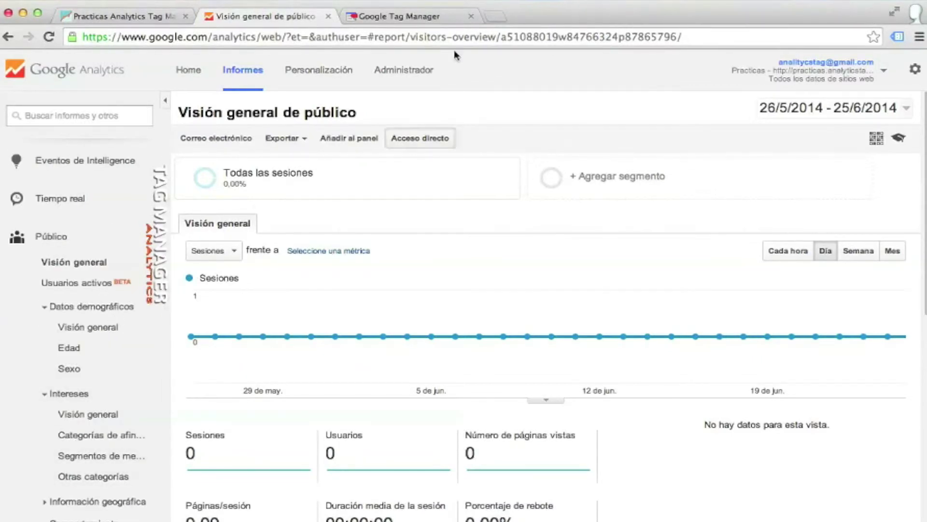
# Back in Google Tag Manager, enable the display advertising features for the tag and keep Vista de página as its tracking type.
pyautogui.click(415, 14)
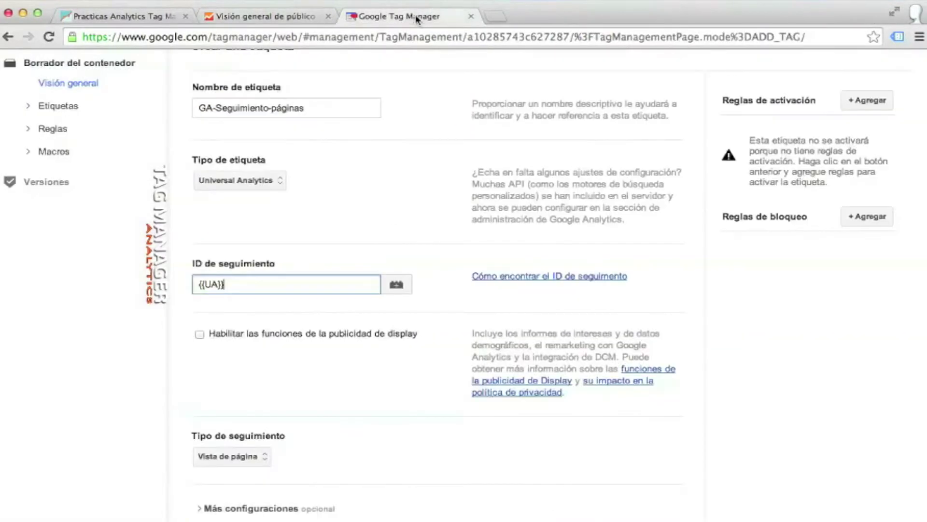
pyautogui.click(199, 334)
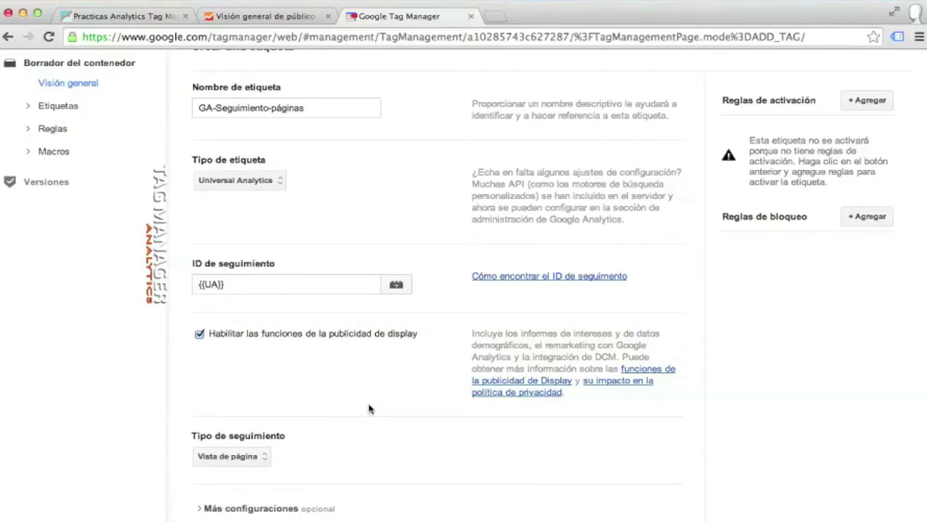
pyautogui.scroll(-5, 371, 408)
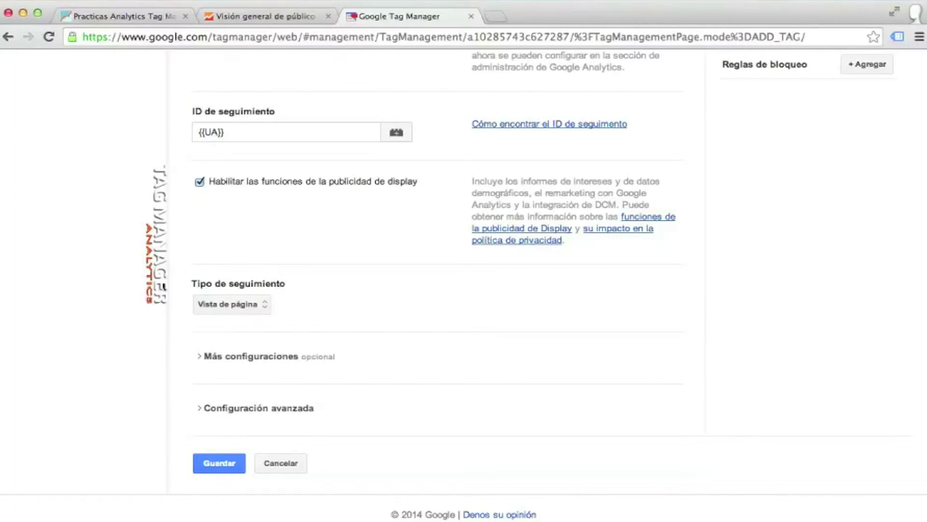
pyautogui.click(264, 308)
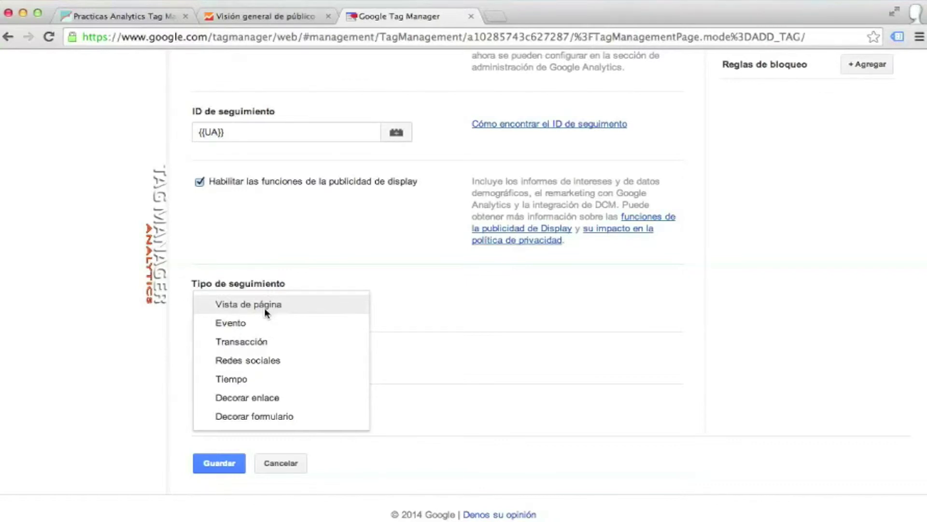
pyautogui.click(390, 280)
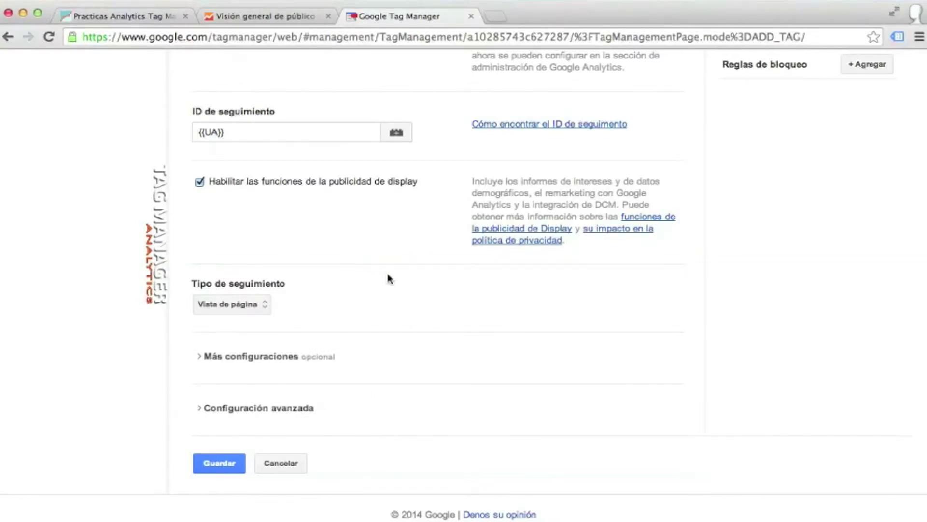
pyautogui.scroll(3, 390, 279)
pyautogui.scroll(-3, 391, 279)
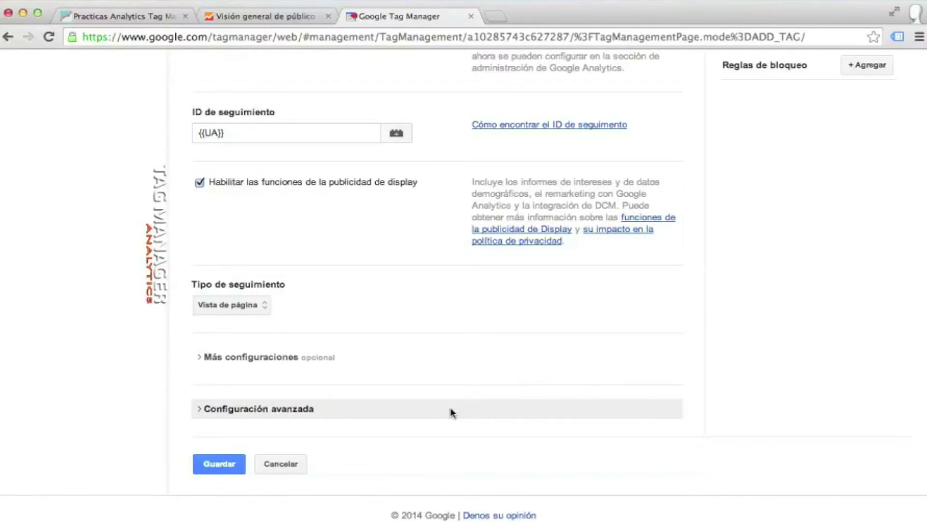
pyautogui.scroll(5, 451, 412)
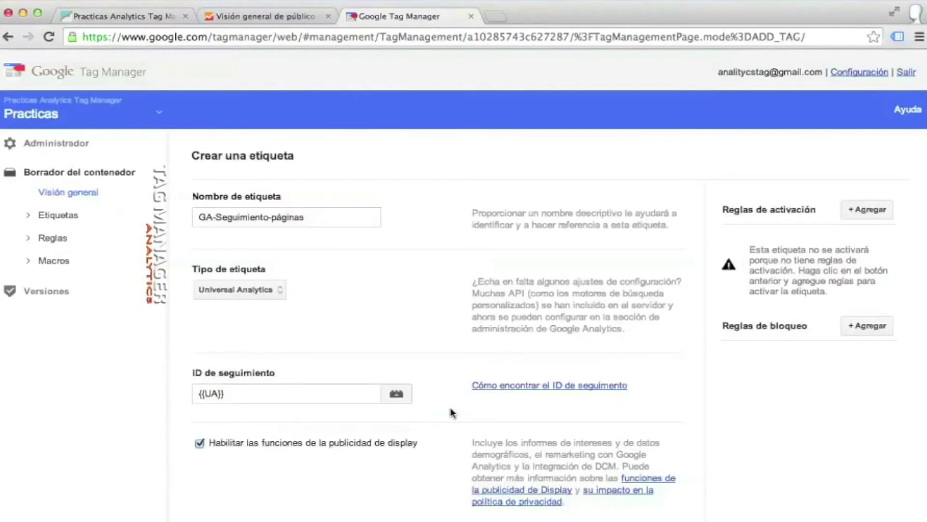
pyautogui.scroll(-5, 433, 434)
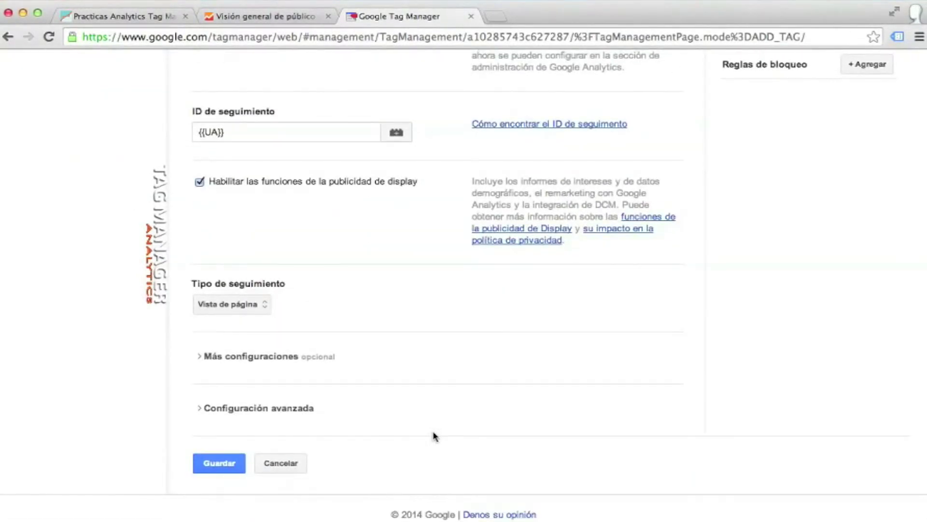
pyautogui.scroll(5, 434, 436)
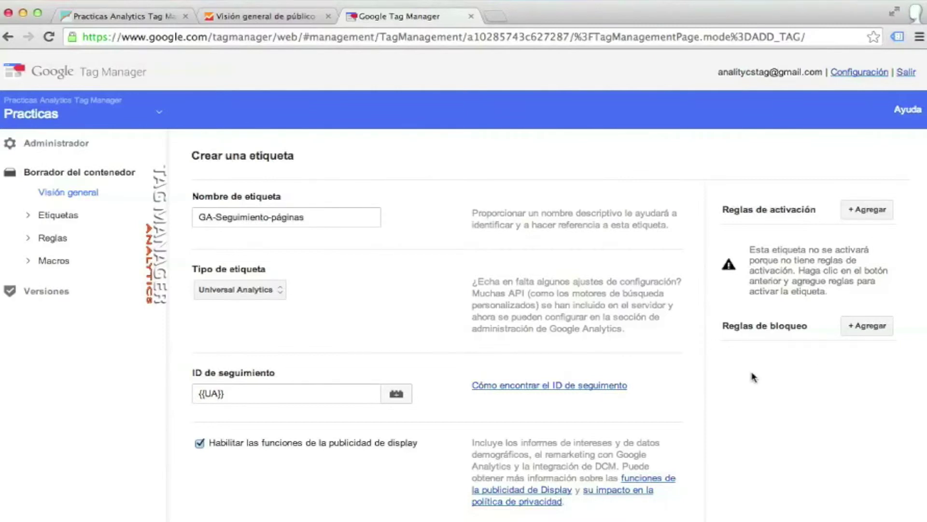
# Check the practice site's address, and add the existing Todas las páginas rule as the tag's firing rule.
pyautogui.click(137, 19)
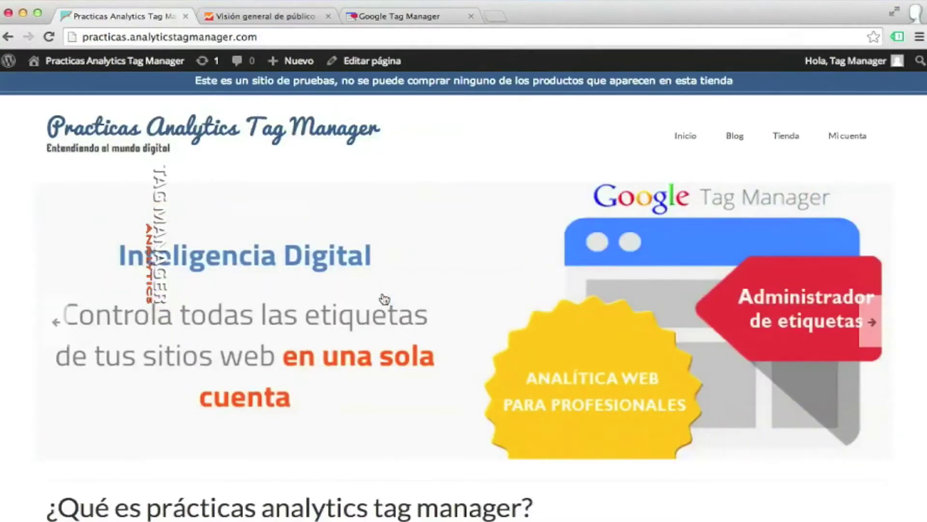
pyautogui.click(276, 36)
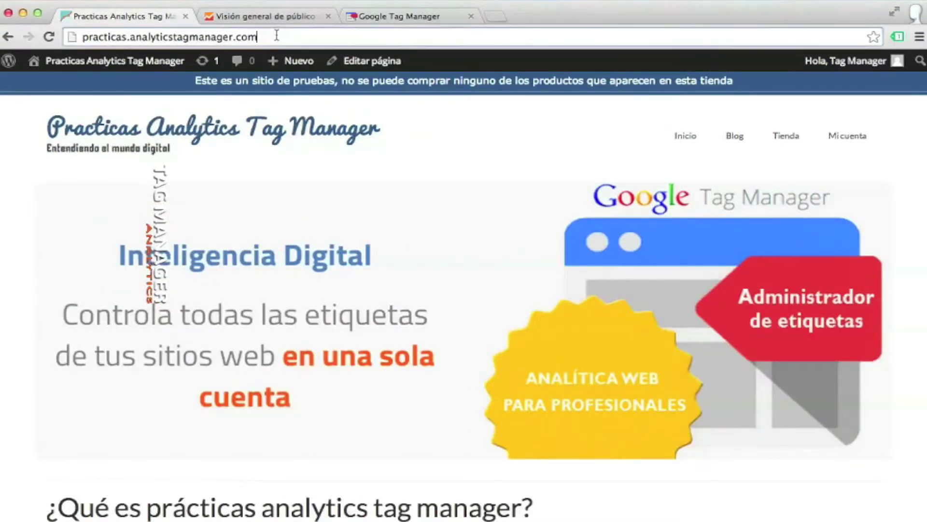
pyautogui.press('super+a')
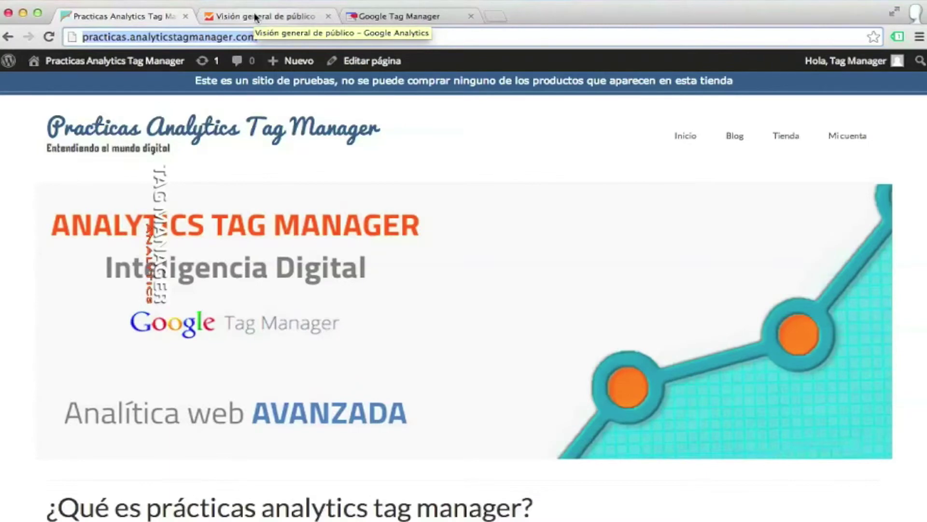
pyautogui.click(407, 18)
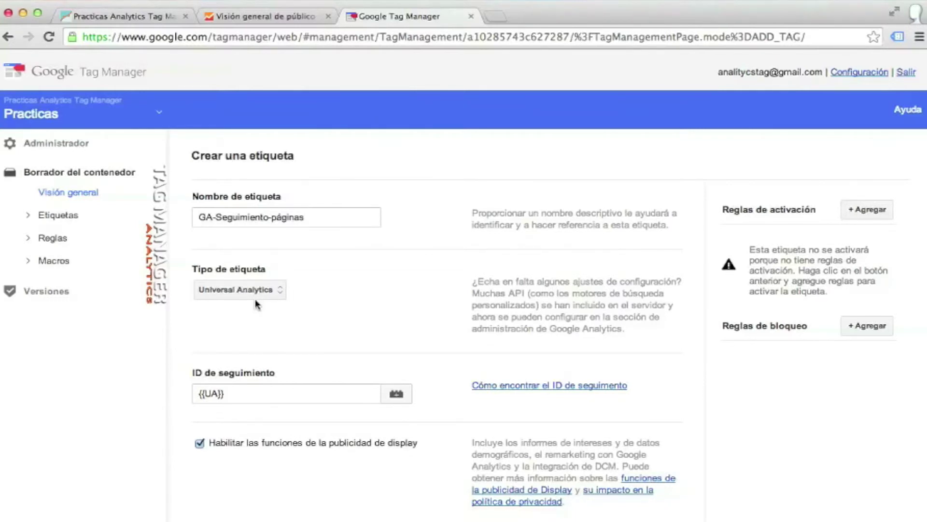
pyautogui.click(859, 213)
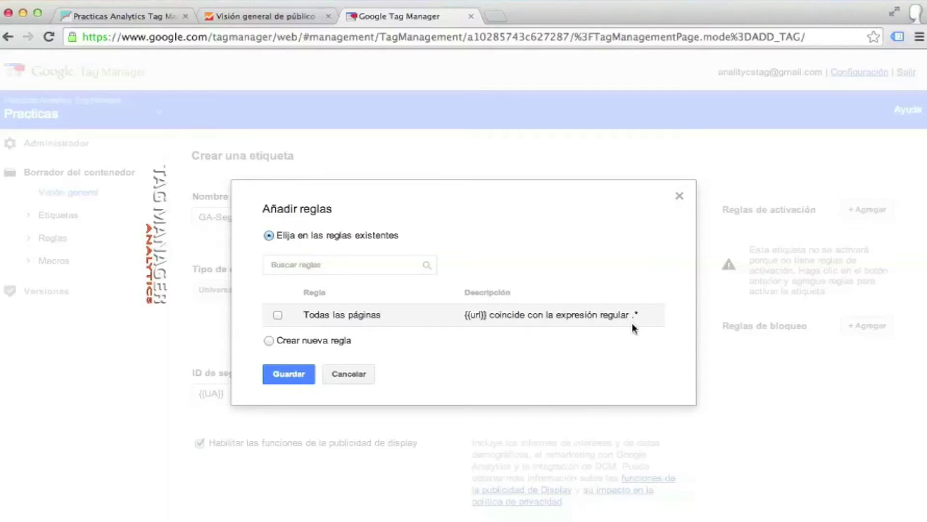
pyautogui.click(278, 315)
pyautogui.click(282, 377)
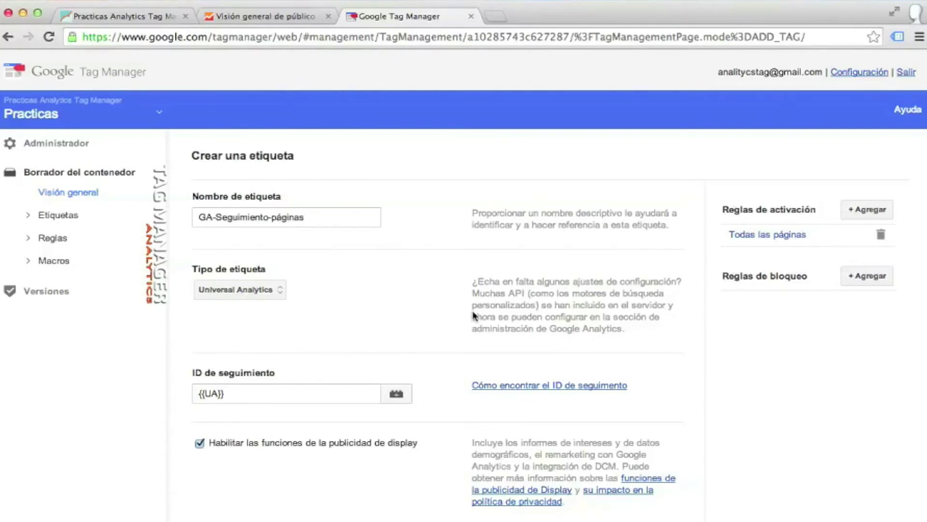
# Review the tag's settings and save the GA-Seguimiento-páginas tag.
pyautogui.scroll(-3, 473, 315)
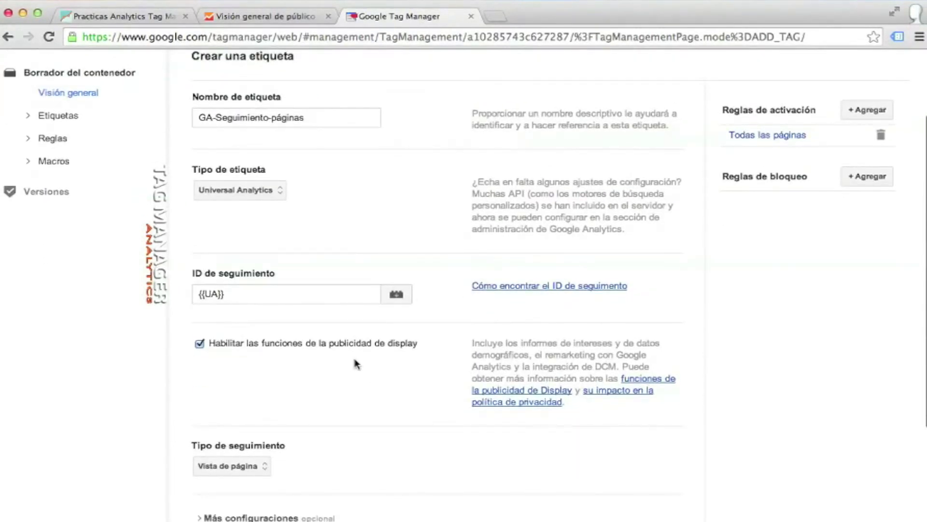
pyautogui.scroll(-3, 356, 365)
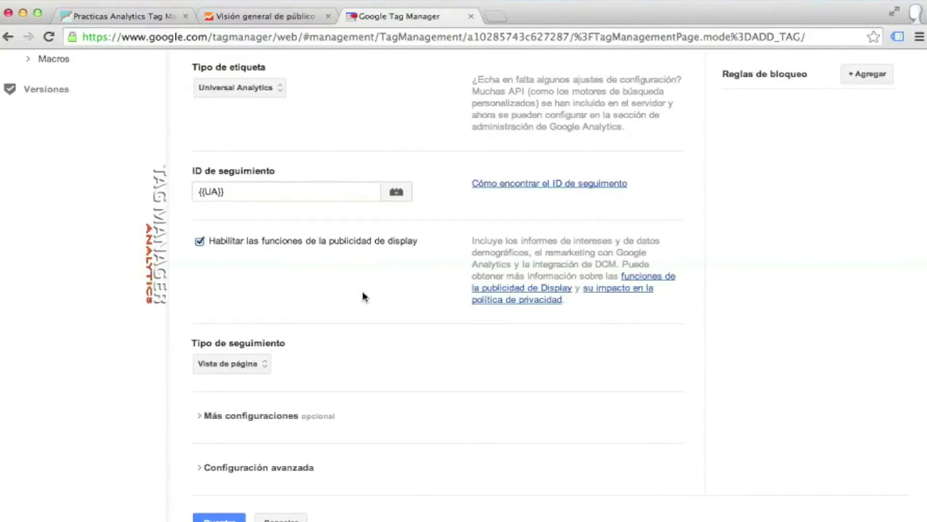
pyautogui.scroll(-2, 165, 354)
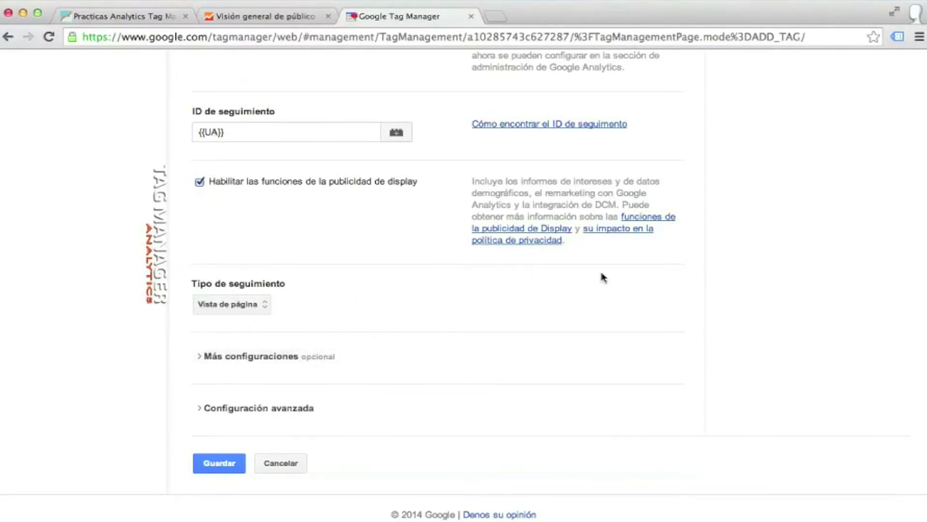
pyautogui.scroll(8, 601, 277)
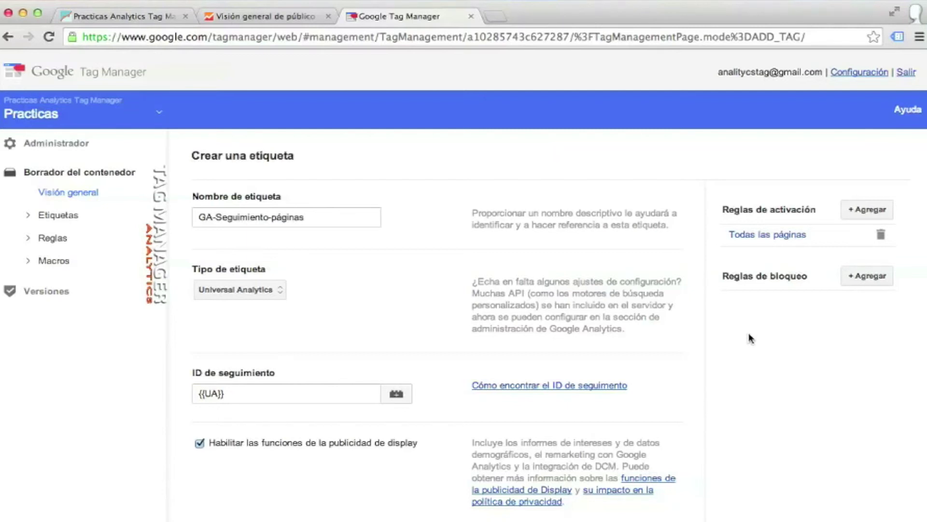
pyautogui.scroll(-5, 750, 338)
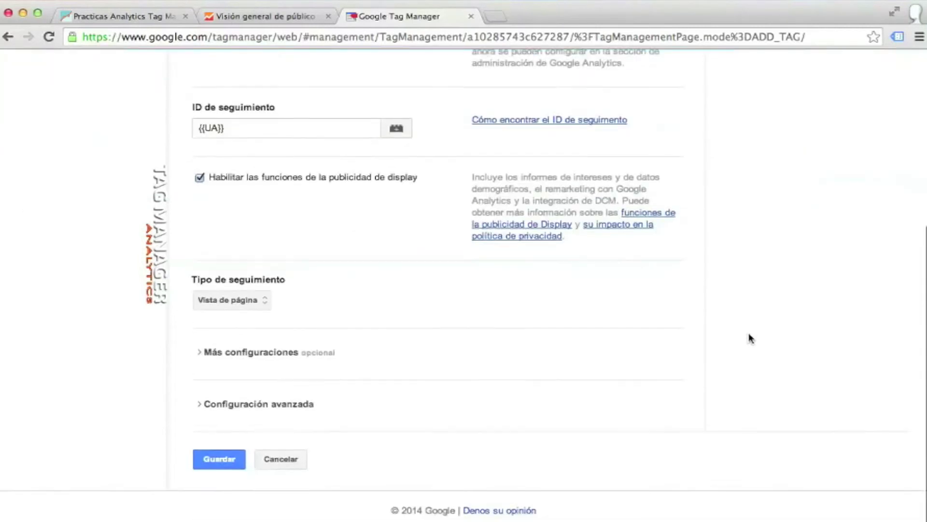
pyautogui.click(210, 468)
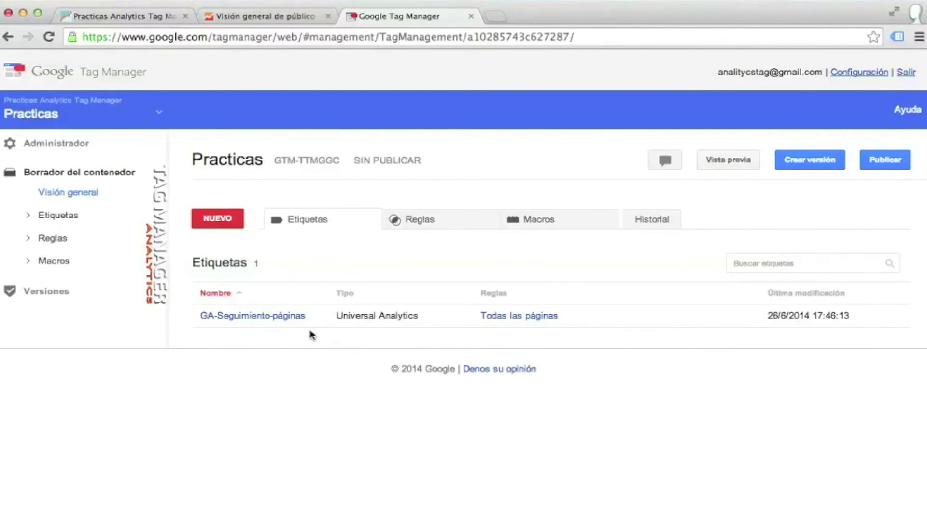
# Create a new version of the Practicas container and publish it.
pyautogui.click(796, 164)
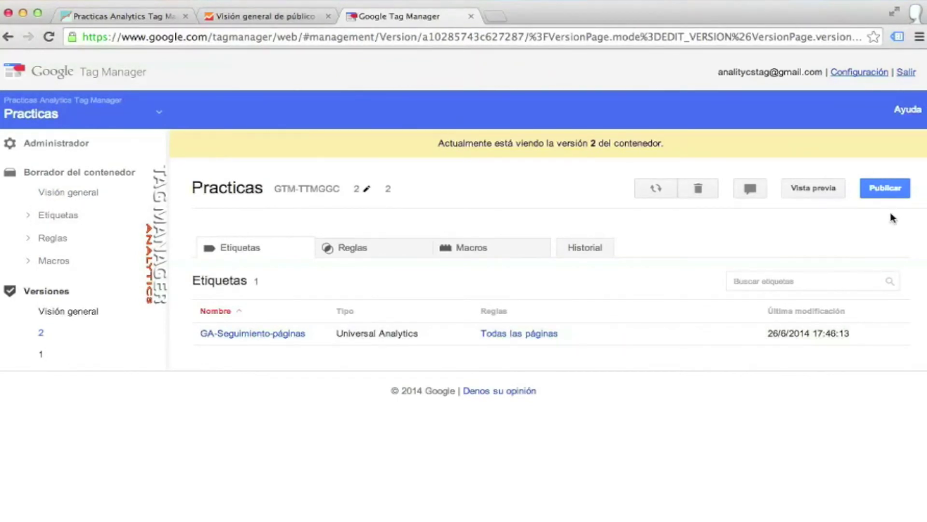
pyautogui.click(886, 186)
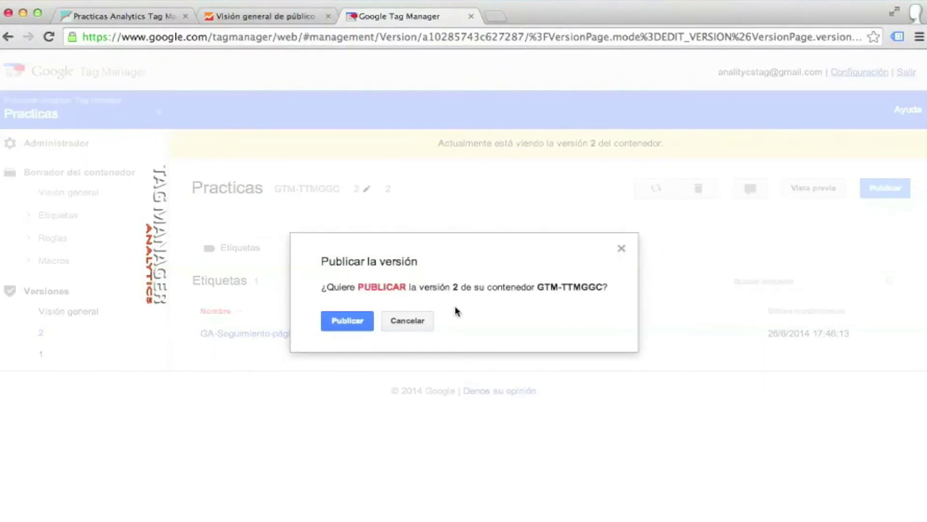
pyautogui.click(350, 323)
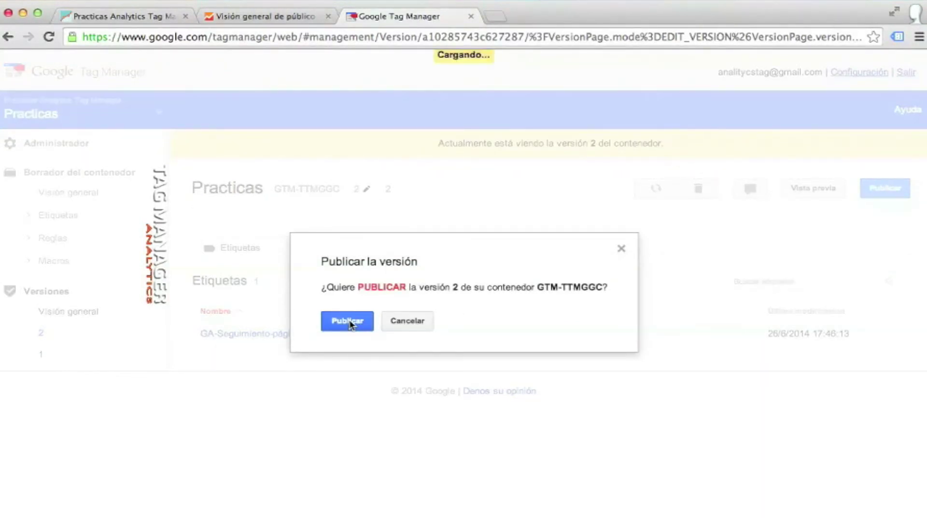
# Rename the container version to 2 - GA and publish it again.
pyautogui.click(363, 191)
pyautogui.click(240, 172)
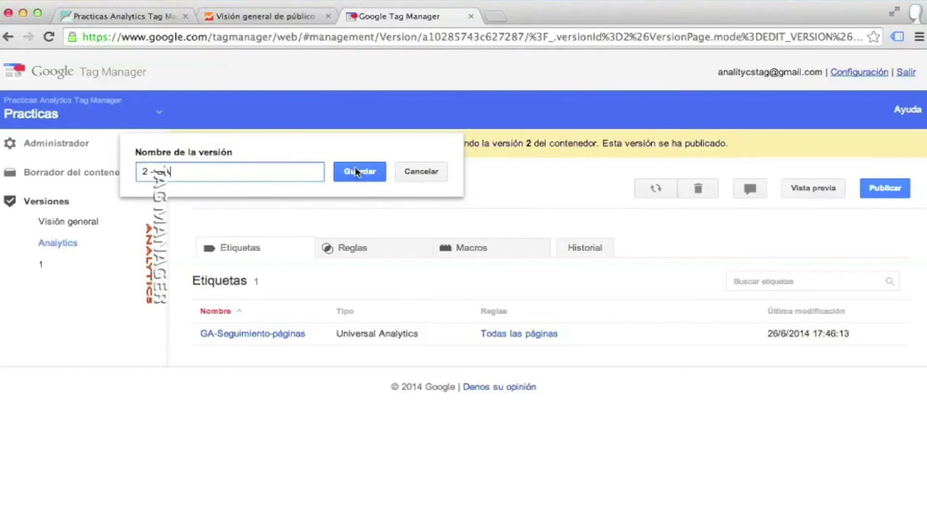
pyautogui.click(357, 172)
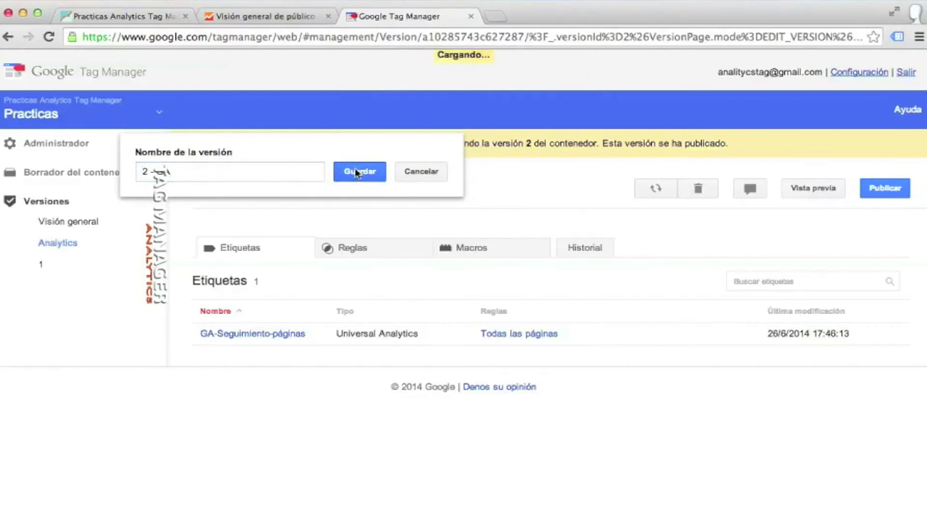
pyautogui.click(889, 189)
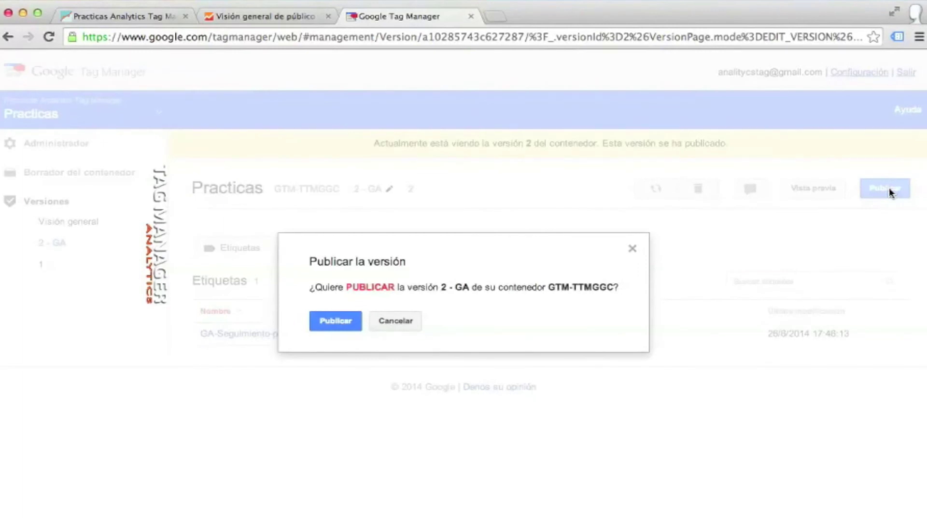
pyautogui.click(327, 320)
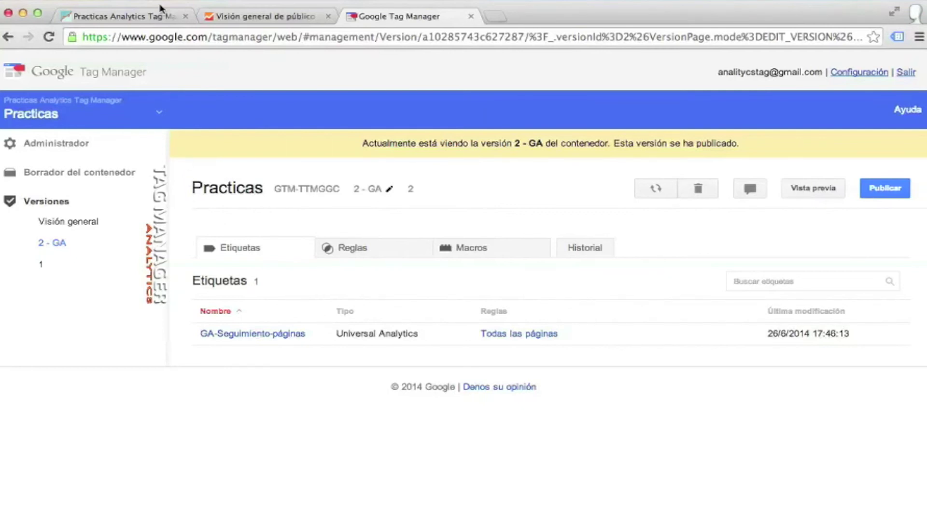
# Reload the practice site and inspect with Tag Assistant which tags are detected on its home page.
pyautogui.click(109, 20)
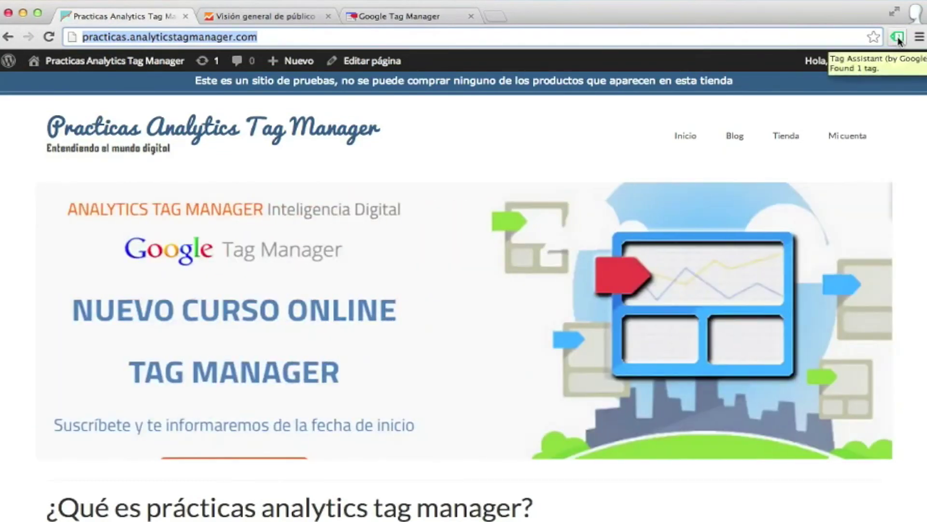
pyautogui.click(898, 39)
pyautogui.click(49, 37)
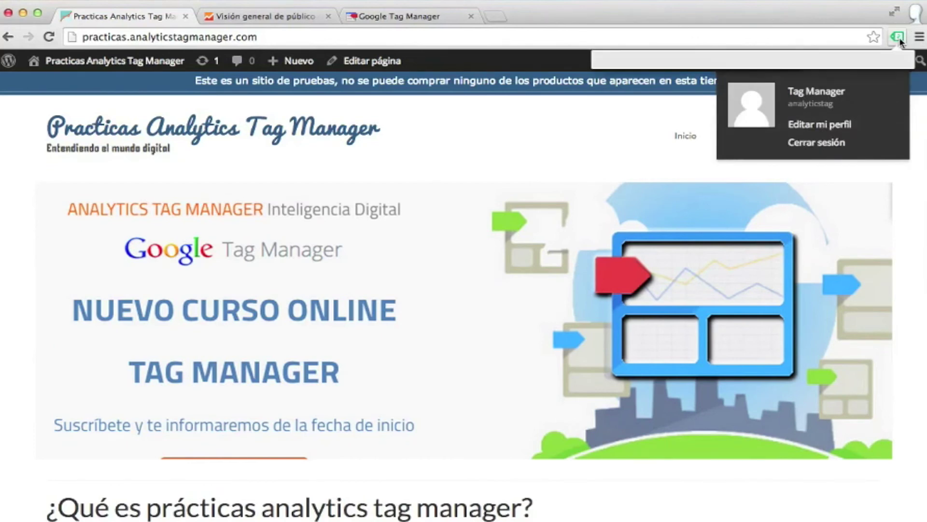
pyautogui.click(898, 37)
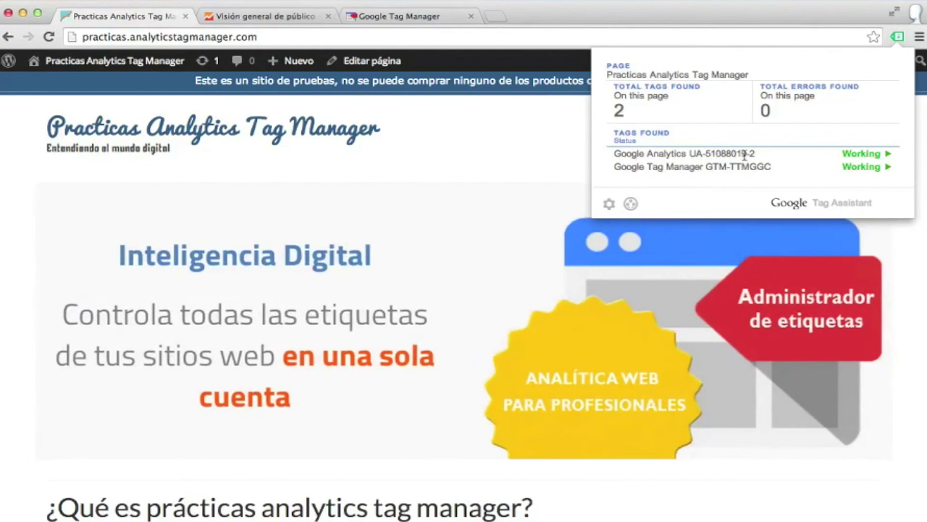
pyautogui.click(423, 142)
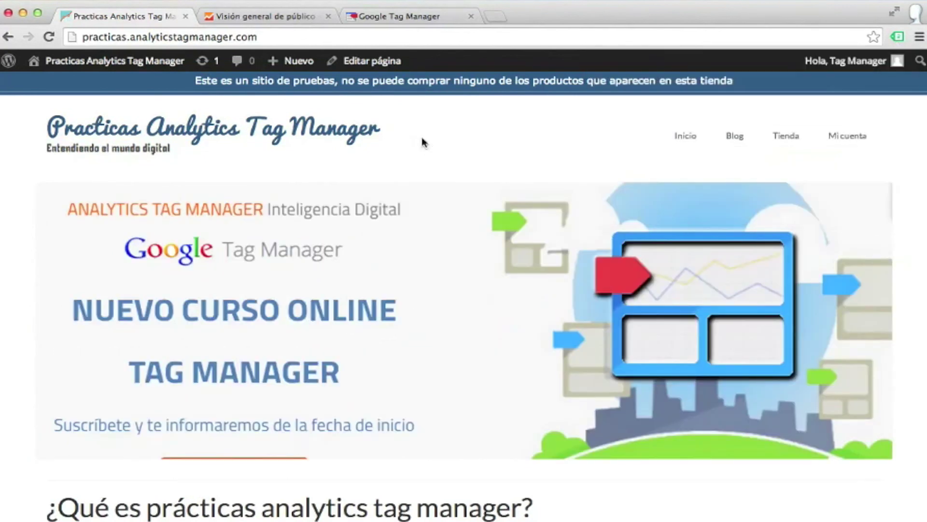
# Reload the practice site and view the real-time overview report in Google Analytics.
pyautogui.click(50, 37)
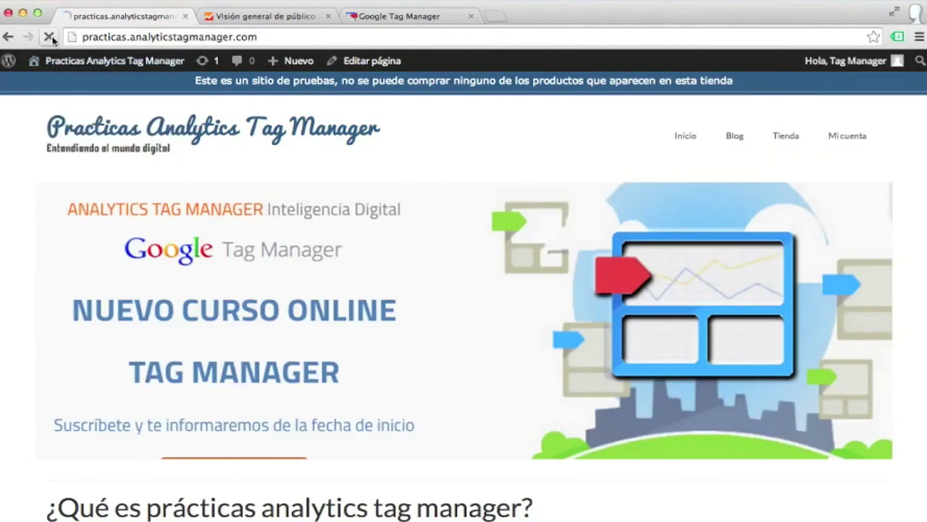
pyautogui.click(245, 18)
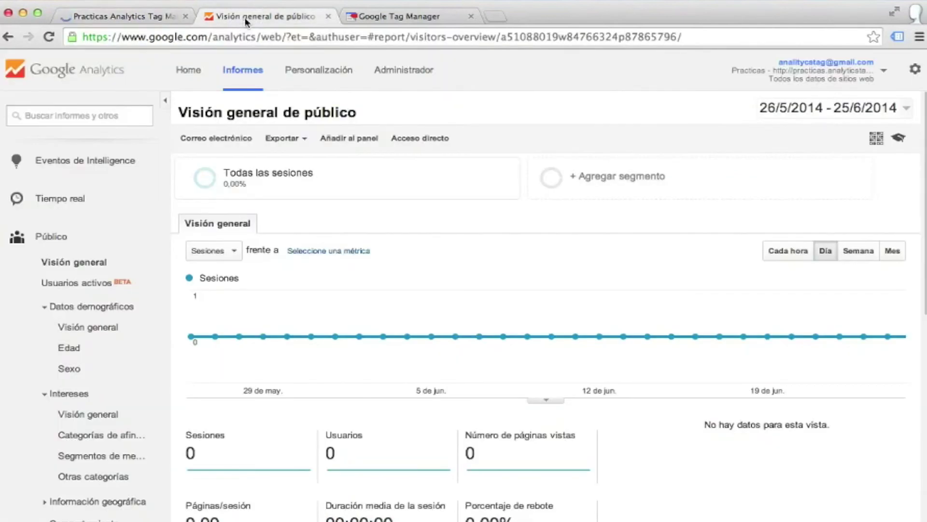
pyautogui.click(53, 201)
pyautogui.click(58, 232)
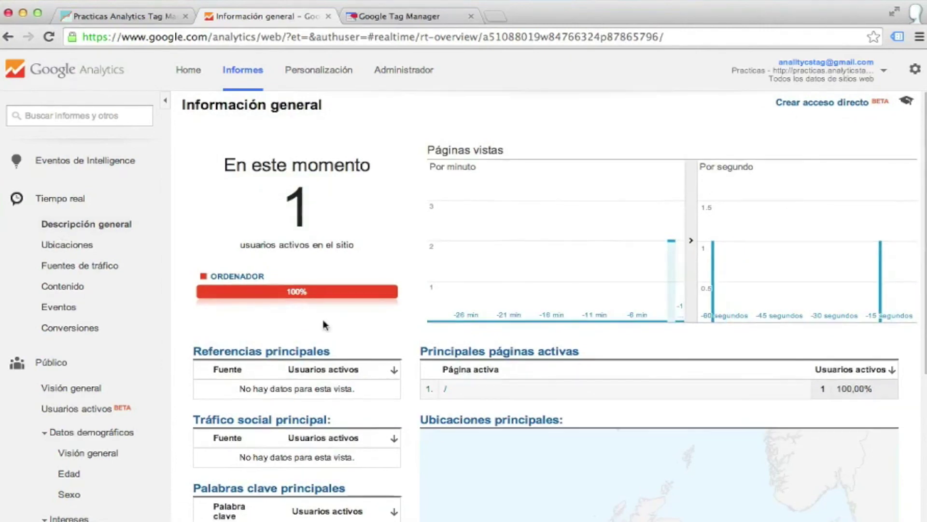
# Examine the traffic sources, active pages and visitor locations in the real-time overview report.
pyautogui.scroll(-3, 324, 325)
pyautogui.scroll(-5, 324, 324)
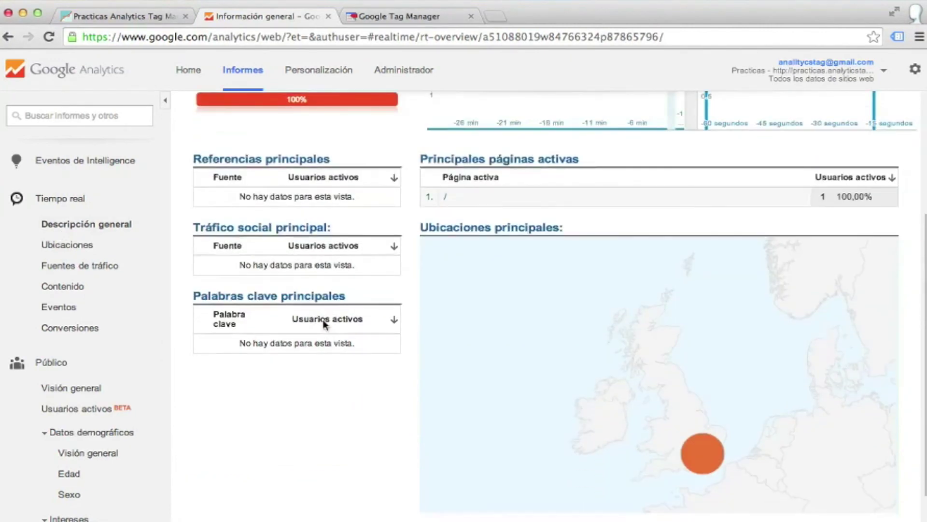
pyautogui.scroll(8, 325, 322)
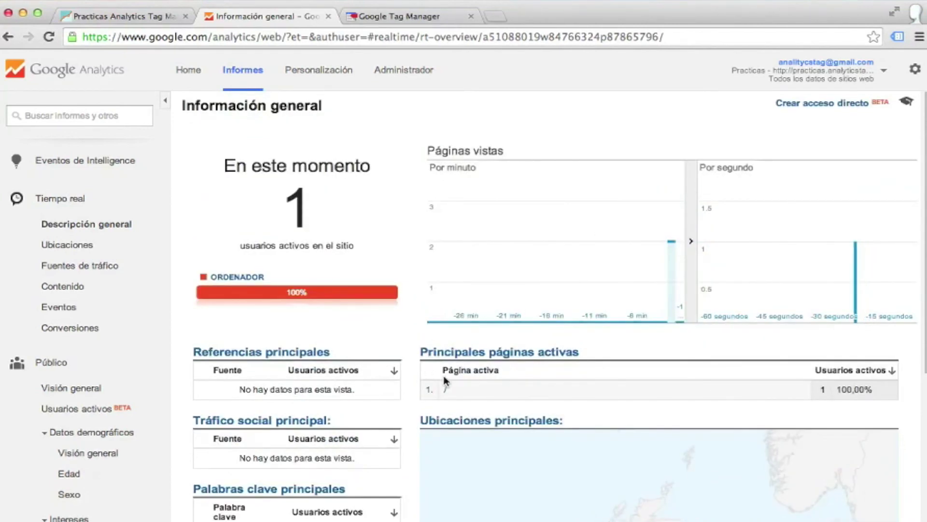
# Visit the practice site's Blog page and its post "¿Qué es Prácticas Tag Manager?", and return to the real-time overview in Google Analytics.
pyautogui.click(123, 18)
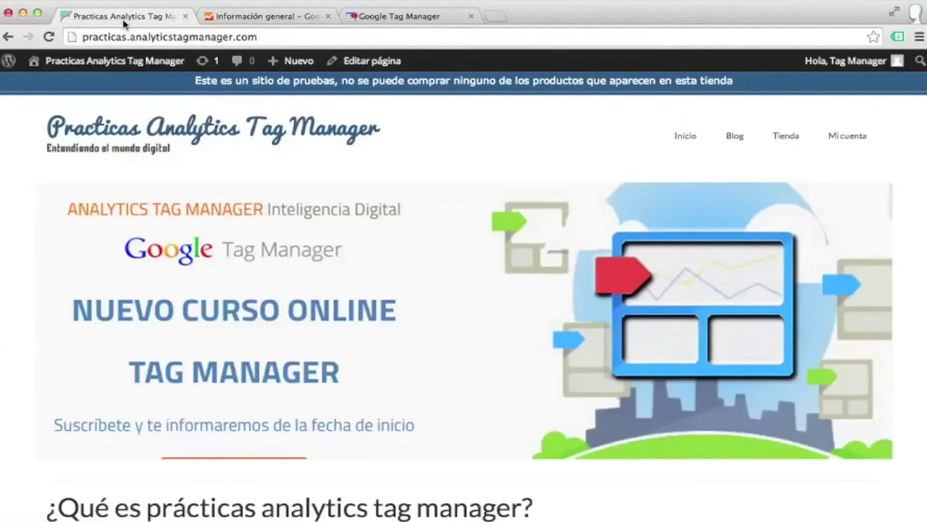
pyautogui.click(732, 139)
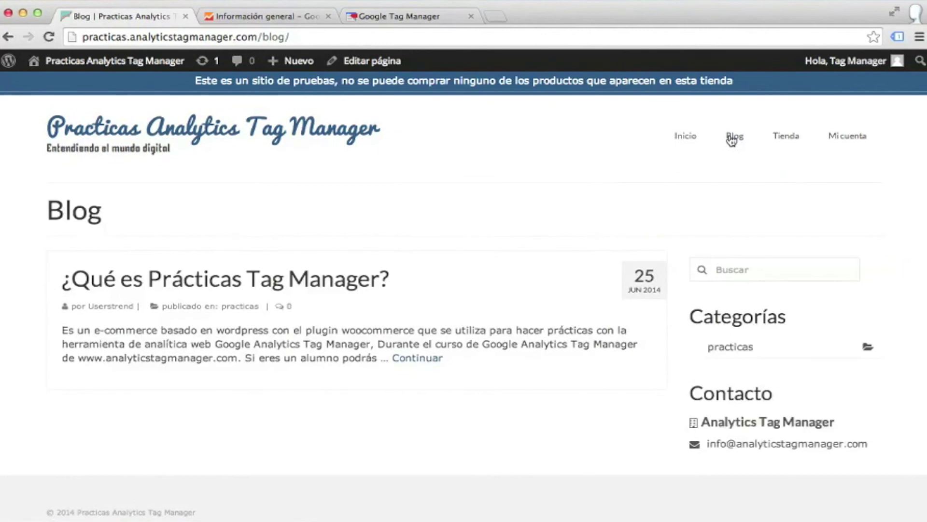
pyautogui.click(255, 287)
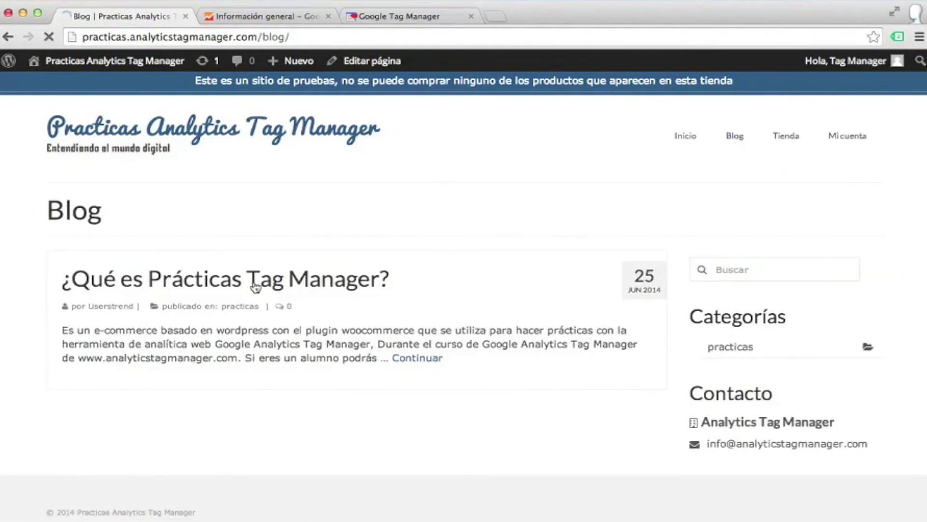
pyautogui.click(269, 16)
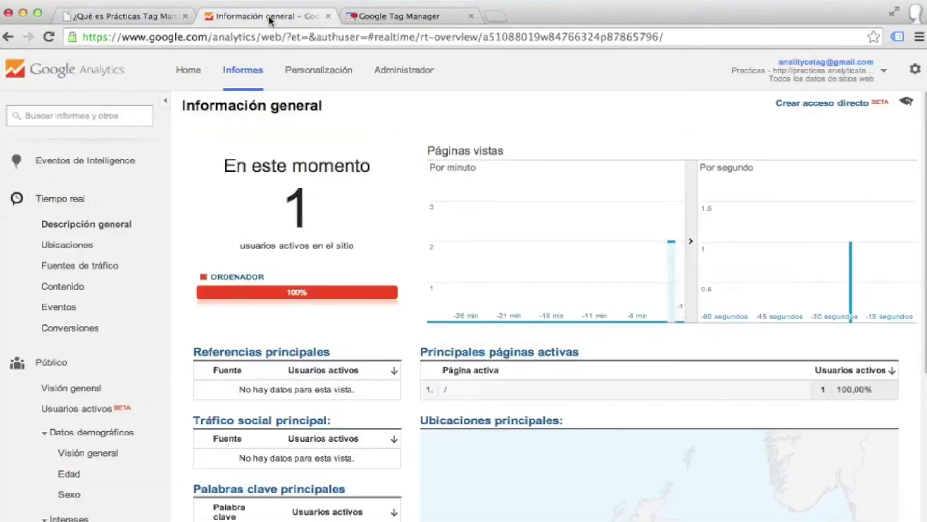